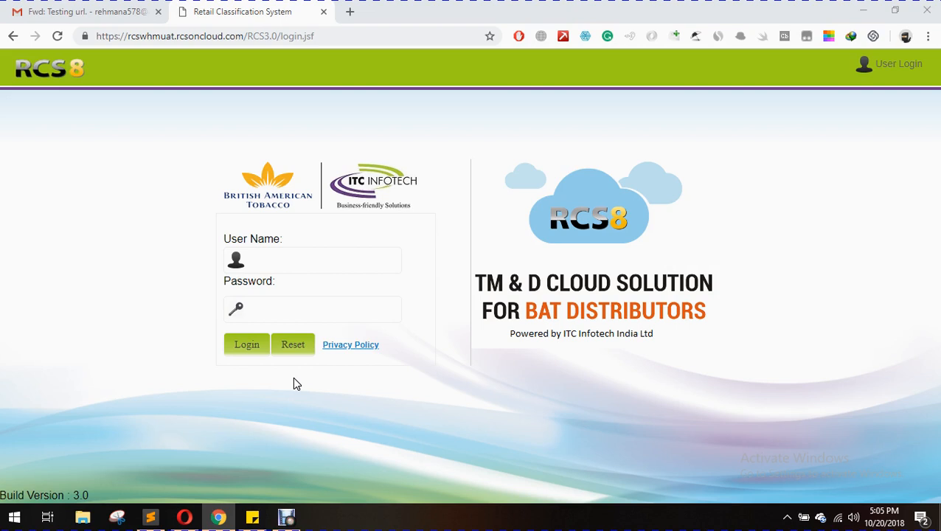
Step: Attempt sign-in with the first user name and its password; RCS8 rejects it as invalid
{"action": "left_click", "coordinate": [273, 270]}
{"action": "type", "text": "DGK_ LYH"}
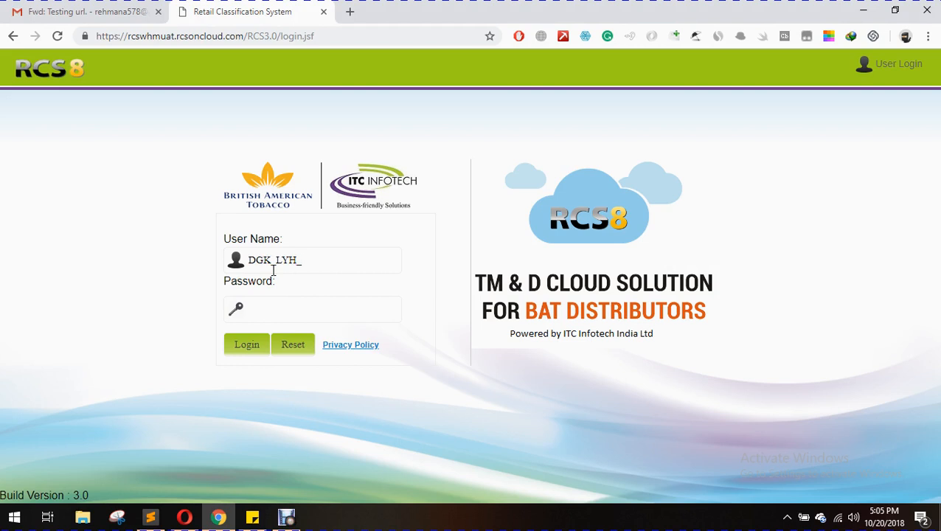
{"action": "type", "text": " DM_UAT"}
{"action": "left_click", "coordinate": [308, 259]}
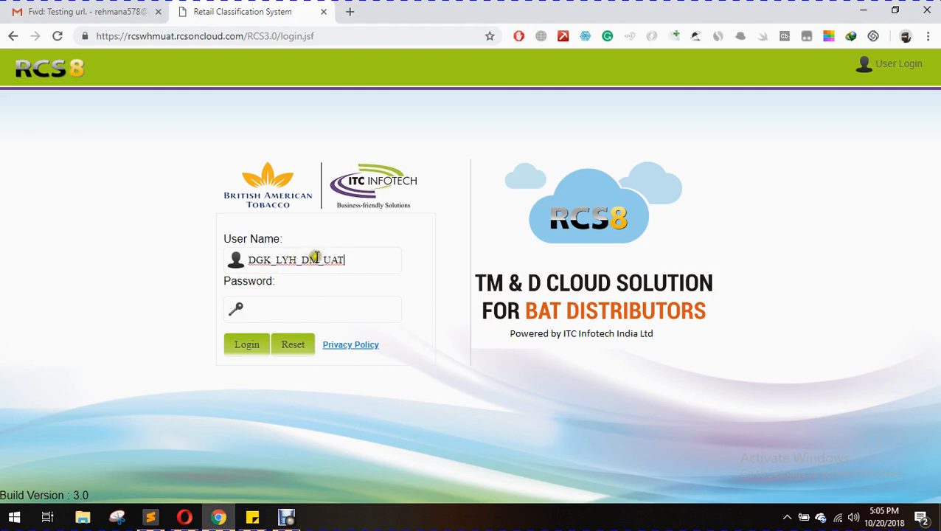
{"action": "double_click", "coordinate": [309, 259]}
{"action": "left_click", "coordinate": [283, 306]}
{"action": "type", "text": "*****"}
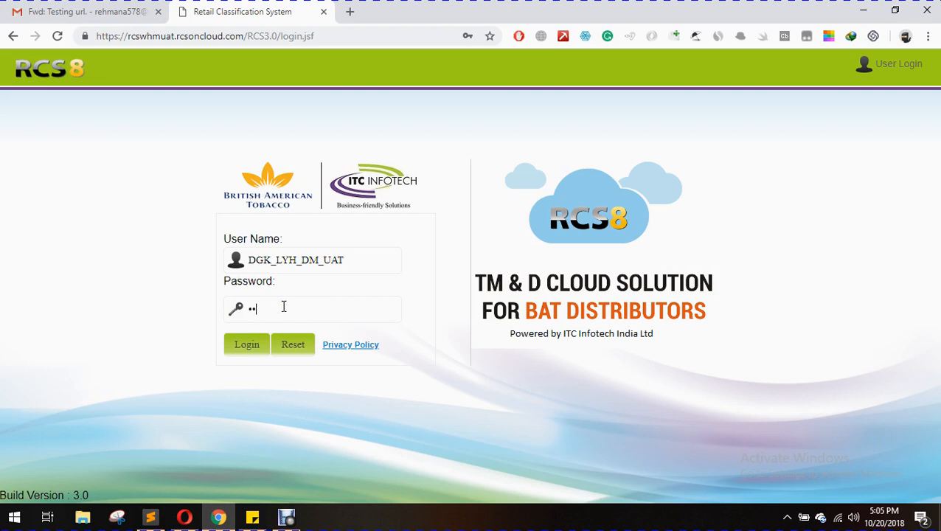
{"action": "type", "text": "*******************"}
{"action": "key", "text": "Return"}
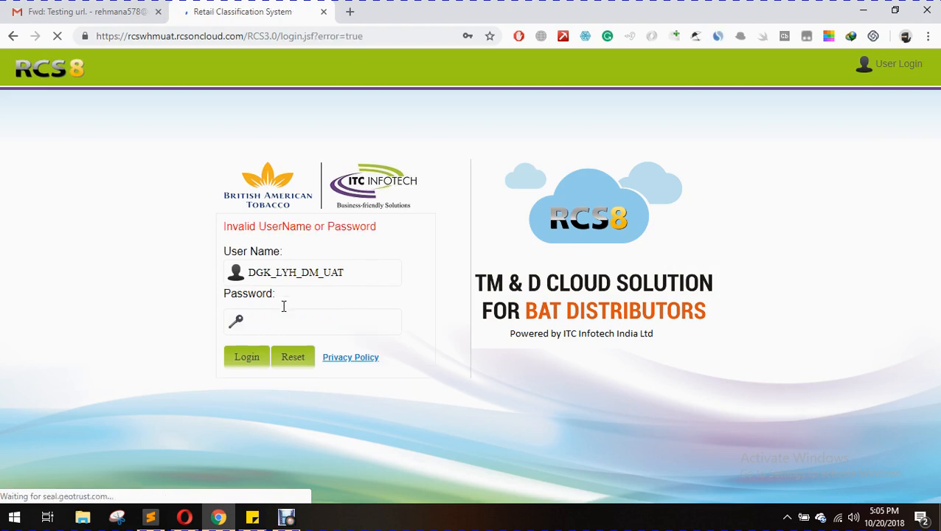
{"action": "left_click", "coordinate": [280, 310]}
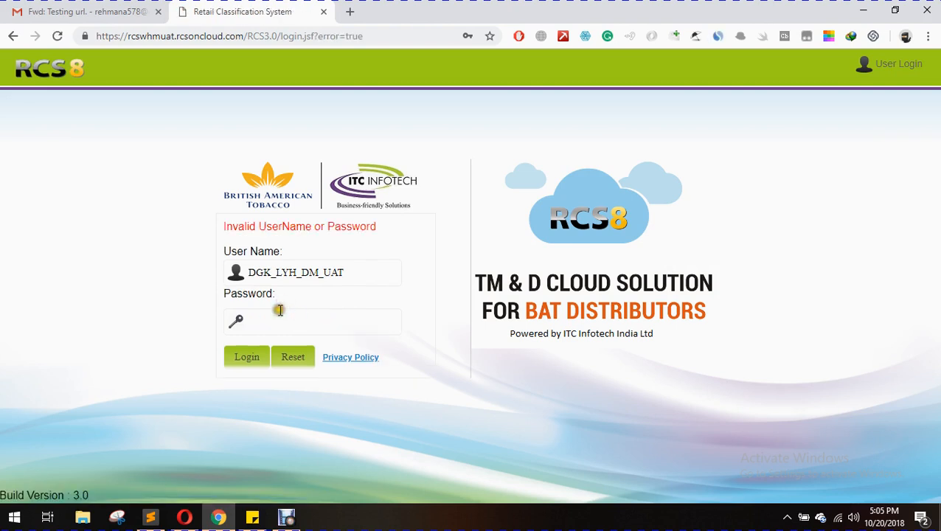
{"action": "left_click", "coordinate": [276, 320]}
{"action": "type", "text": "•••••••••••••"}
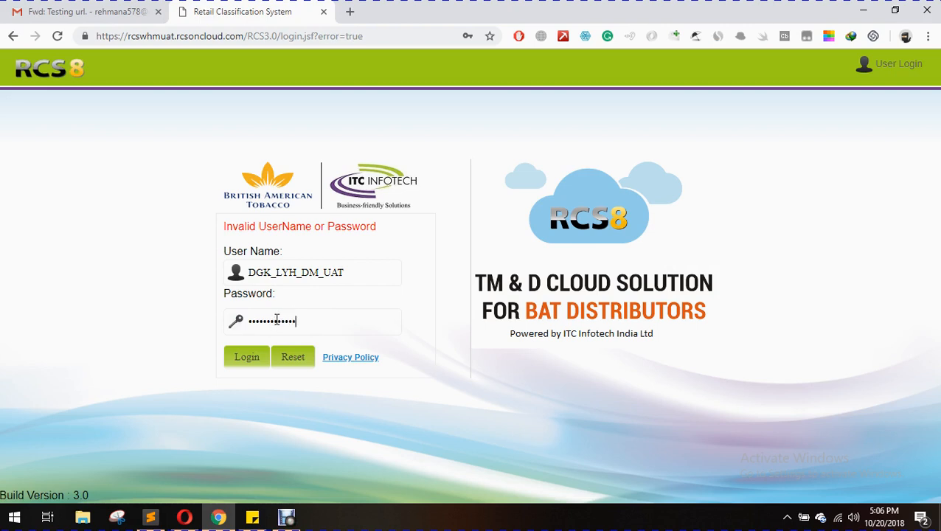
{"action": "key", "text": "Return"}
{"action": "left_click", "coordinate": [271, 316]}
{"action": "type", "text": "••••••••••••"}
{"action": "key", "text": "ctrl+v"}
{"action": "key", "text": "Return"}
Step: Replace the user name with the second account, enter its password, and sign in to Customer Search
{"action": "left_click", "coordinate": [351, 273]}
{"action": "key", "text": "BackSpace"}
{"action": "key", "text": "BackSpace"}
{"action": "key", "text": "BackSpace"}
{"action": "key", "text": "BackSpace"}
{"action": "key", "text": "BackSpace"}
{"action": "key", "text": "BackSpace"}
{"action": "key", "text": "BackSpace"}
{"action": "key", "text": "BackSpace"}
{"action": "key", "text": "BackSpace"}
{"action": "key", "text": "BackSpace"}
{"action": "key", "text": "BackSpace"}
{"action": "key", "text": "BackSpace"}
{"action": "key", "text": "BackSpace"}
{"action": "key", "text": "BackSpace"}
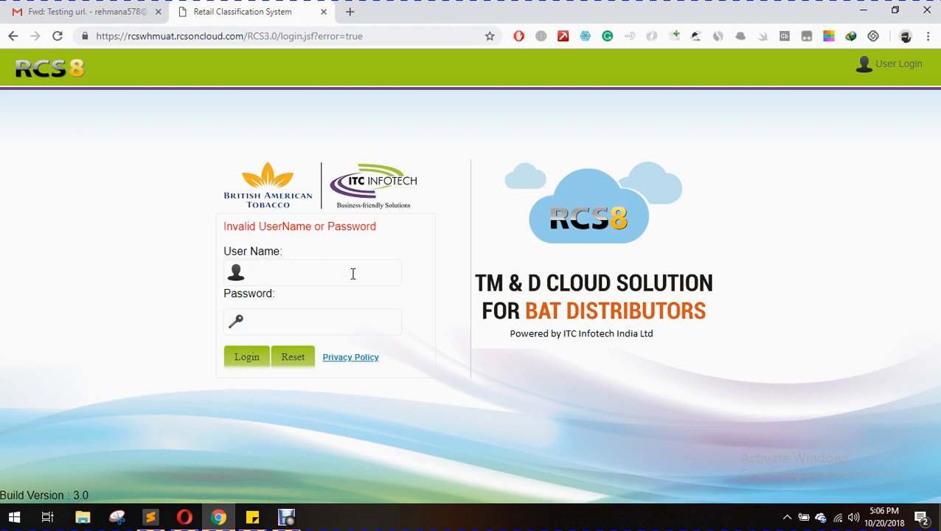
{"action": "type", "text": "DGK_MT_DM"}
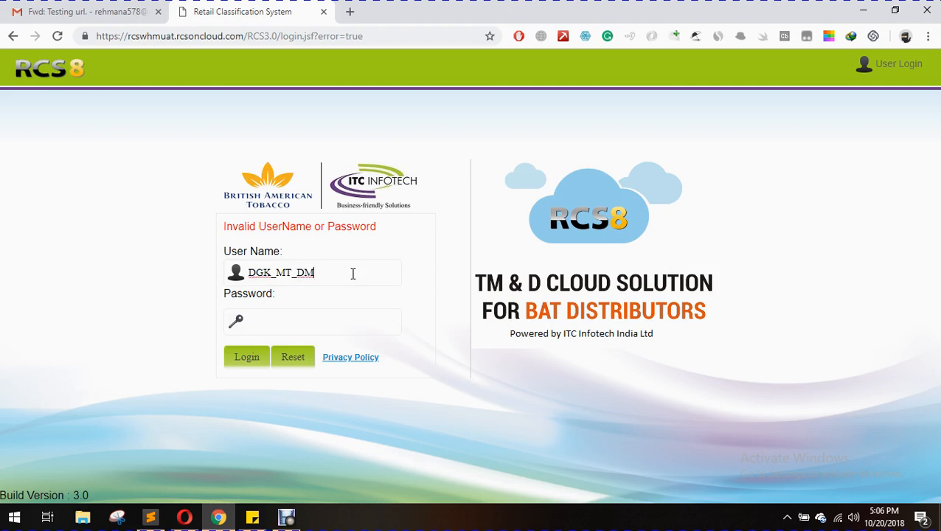
{"action": "type", "text": "_UAT••••••••••••••••••••••"}
{"action": "key", "text": "Return"}
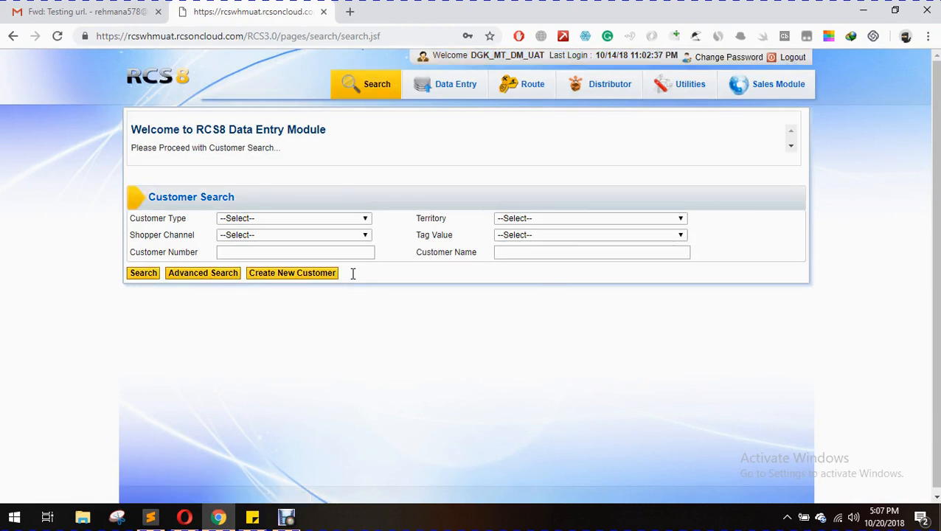
Step: Start a new customer record, showing an empty OUTLET form with status ACTIVE
{"action": "left_click", "coordinate": [516, 57]}
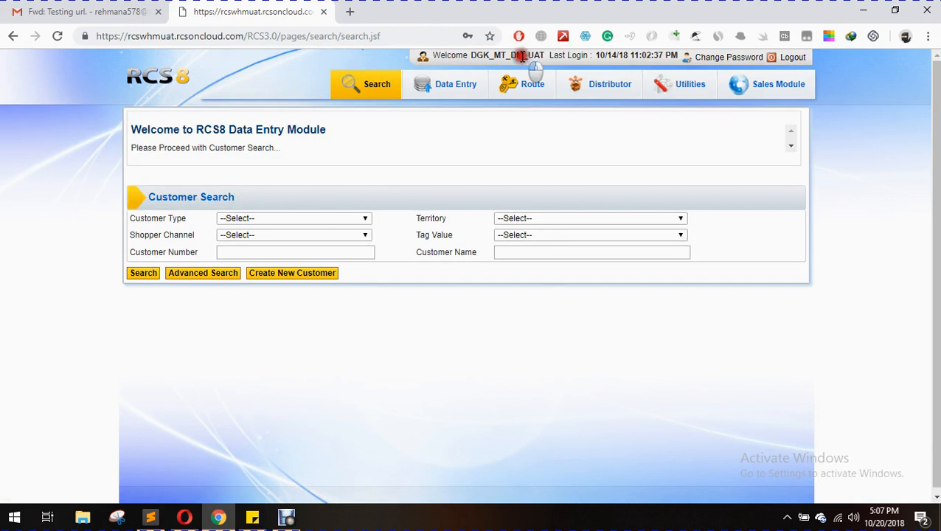
{"action": "left_click_drag", "start_coordinate": [518, 57], "coordinate": [510, 57]}
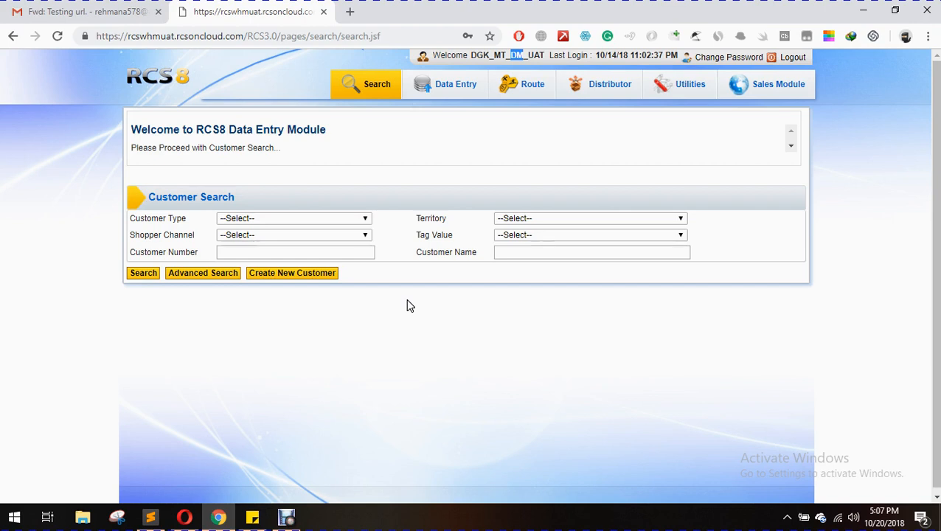
{"action": "left_click", "coordinate": [301, 274]}
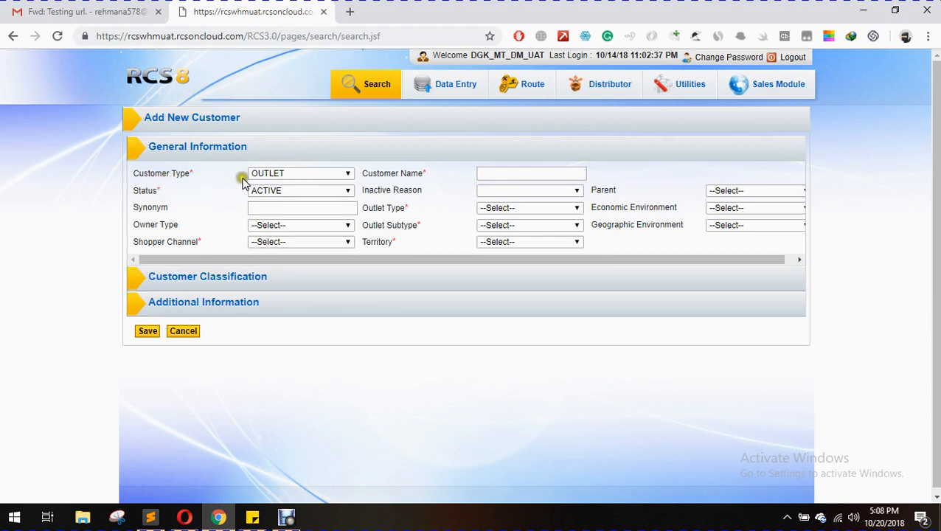
Step: Set Owner Type to Organized and Shopper Channel to SHOP & BROWSE
{"action": "left_click", "coordinate": [276, 227]}
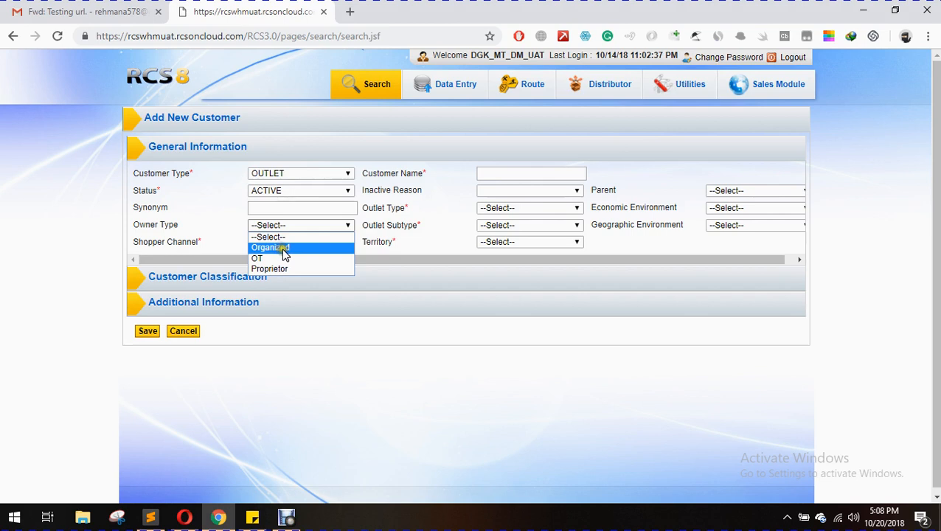
{"action": "left_click", "coordinate": [283, 249]}
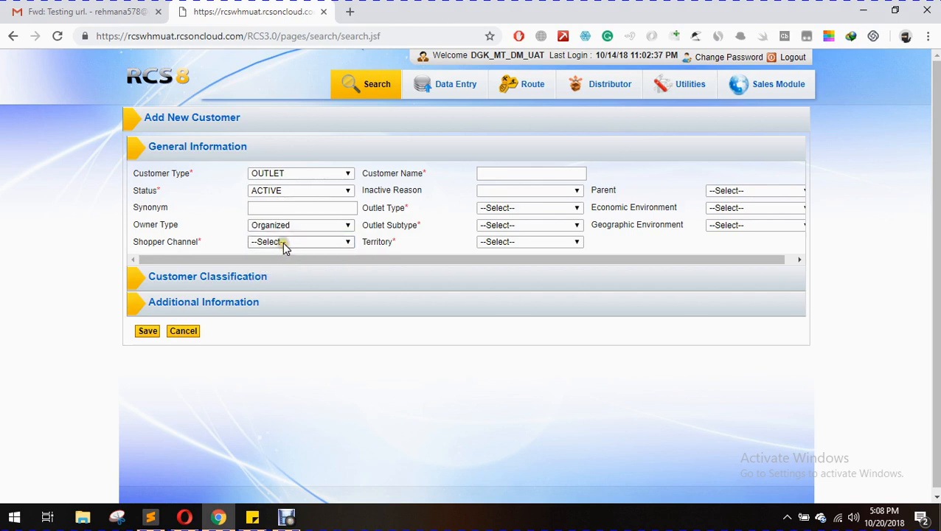
{"action": "left_click", "coordinate": [282, 242]}
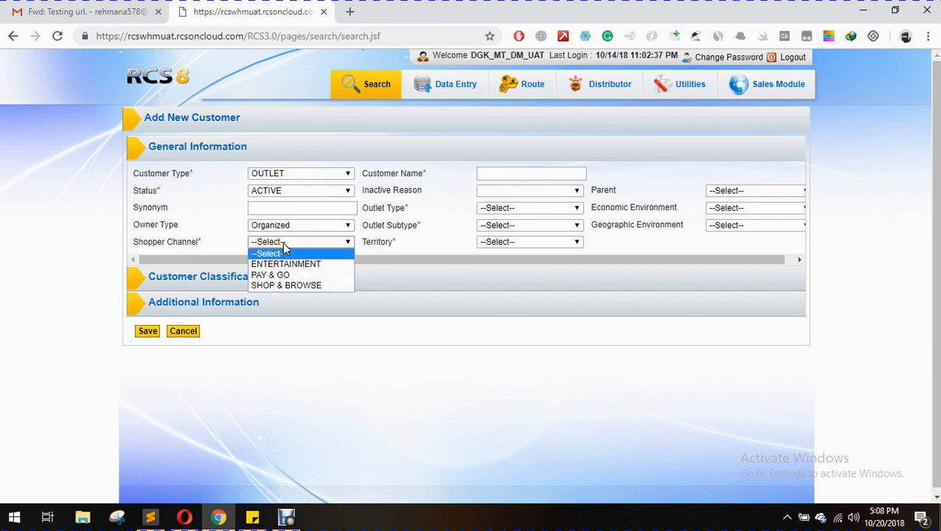
{"action": "left_click", "coordinate": [298, 288]}
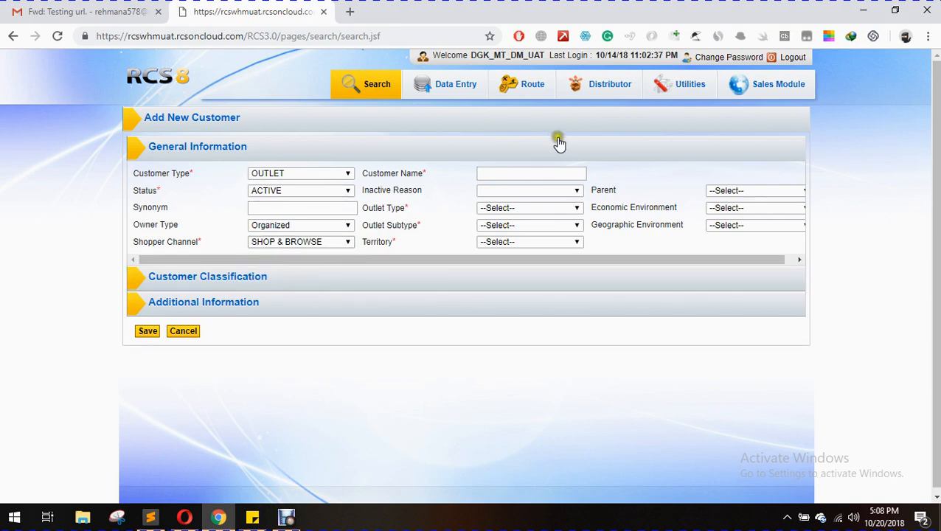
Step: Enter 'ALI K/S' as the customer name
{"action": "left_click", "coordinate": [506, 171]}
{"action": "type", "text": "ALI"}
{"action": "type", "text": "K?"}
{"action": "key", "text": "BackSpace"}
{"action": "type", "text": "/S"}
{"action": "left_click", "coordinate": [497, 172]}
Step: Set Outlet Type Independent_GR, Outlet Subtype Kiryana Store and Territory DGK_MT_DR01_T
{"action": "left_click", "coordinate": [518, 190]}
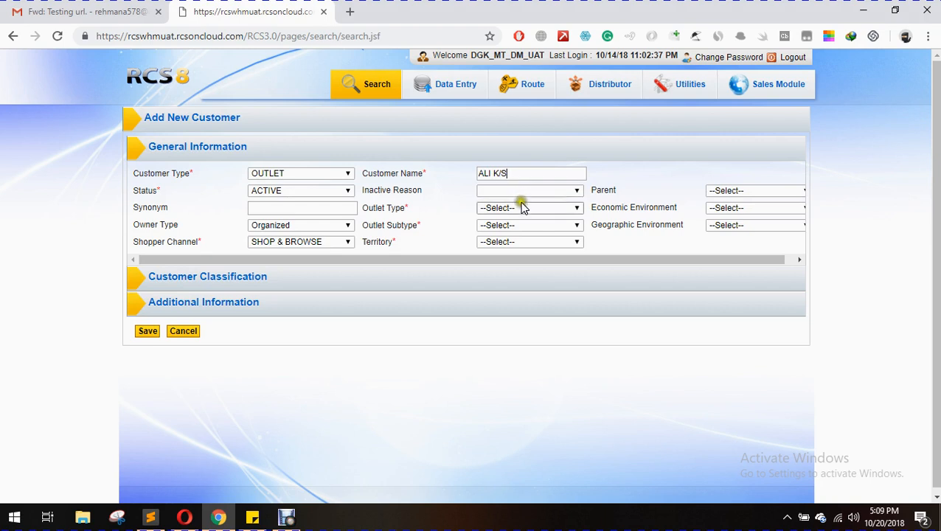
{"action": "left_click", "coordinate": [516, 208]}
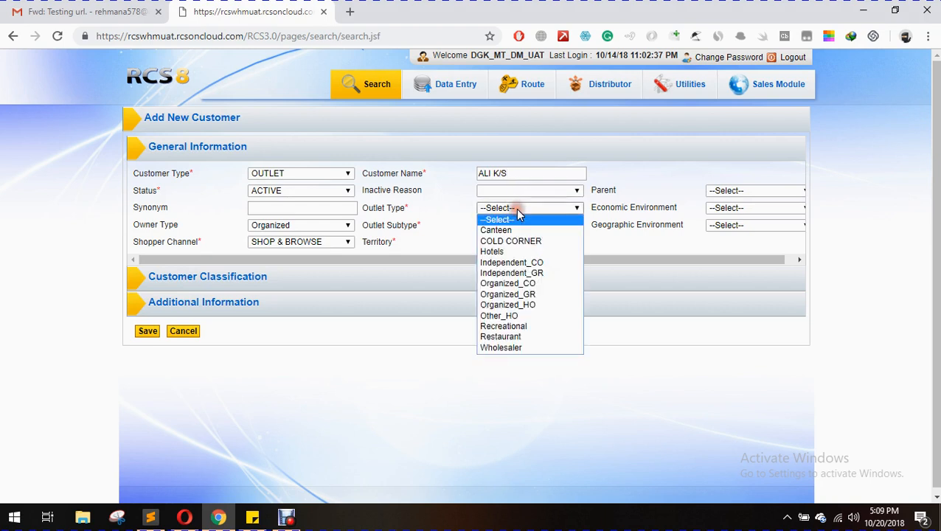
{"action": "left_click", "coordinate": [526, 274]}
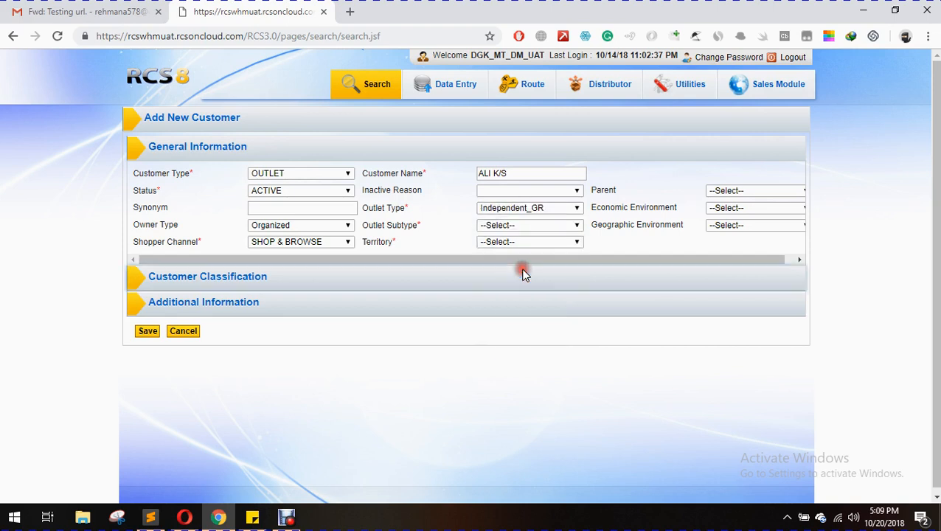
{"action": "left_click", "coordinate": [501, 230]}
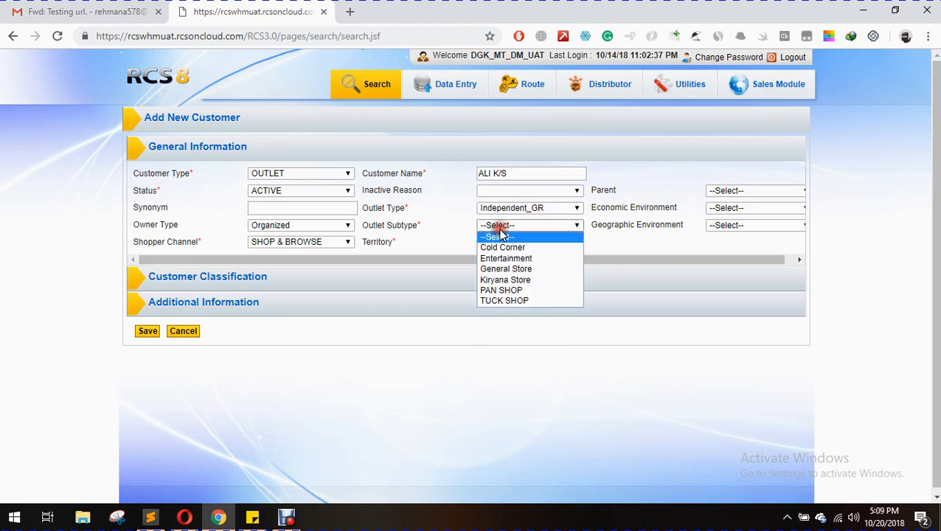
{"action": "left_click", "coordinate": [532, 280]}
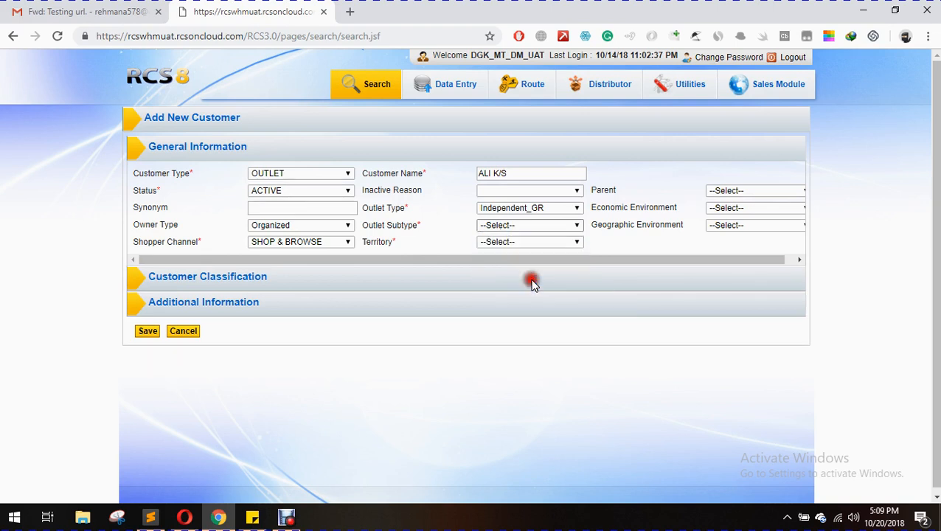
{"action": "left_click", "coordinate": [516, 243]}
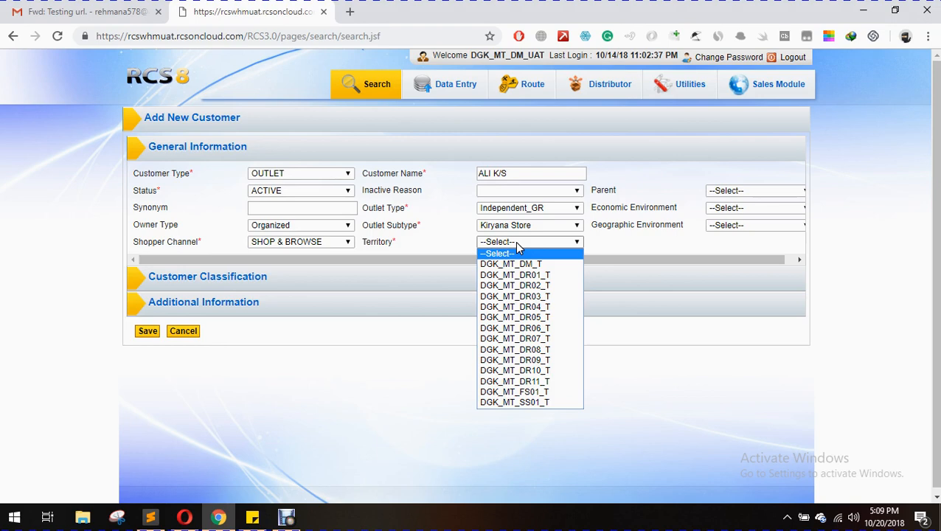
{"action": "double_click", "coordinate": [536, 277]}
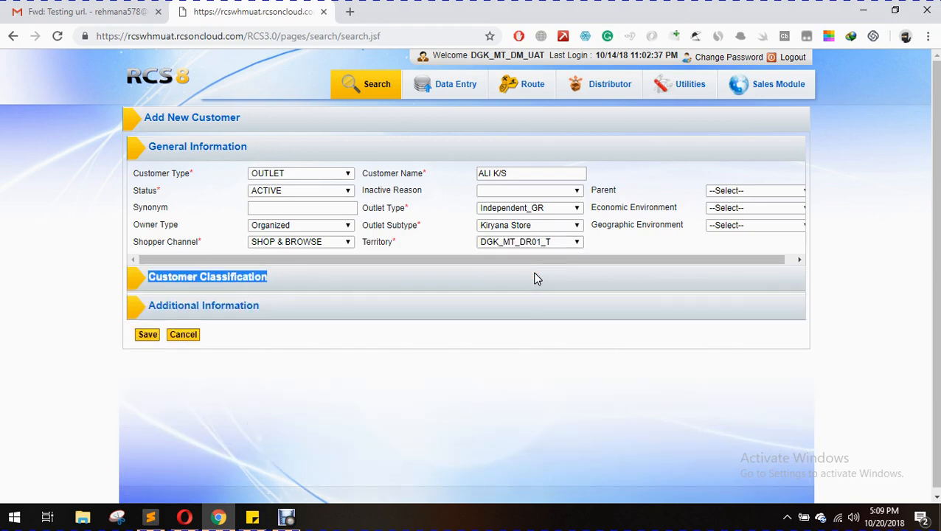
Step: Leave Parent Account unset, choose Medium economic and Urban geographic environment, and expand Customer Classification
{"action": "left_click", "coordinate": [741, 193]}
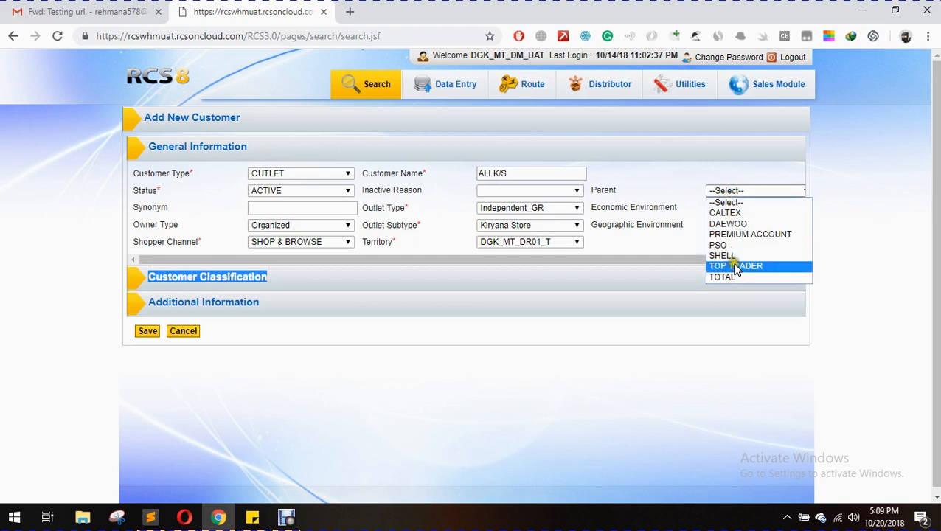
{"action": "left_click", "coordinate": [672, 185]}
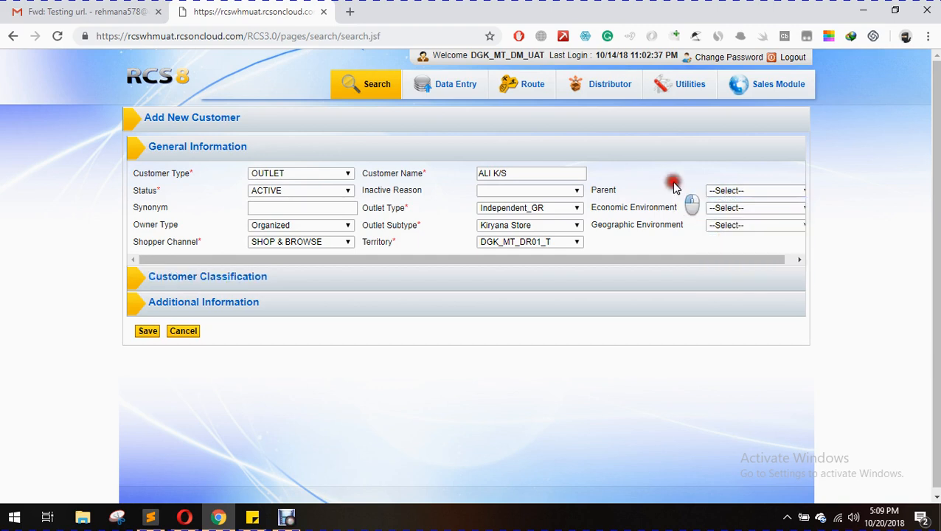
{"action": "left_click", "coordinate": [716, 210]}
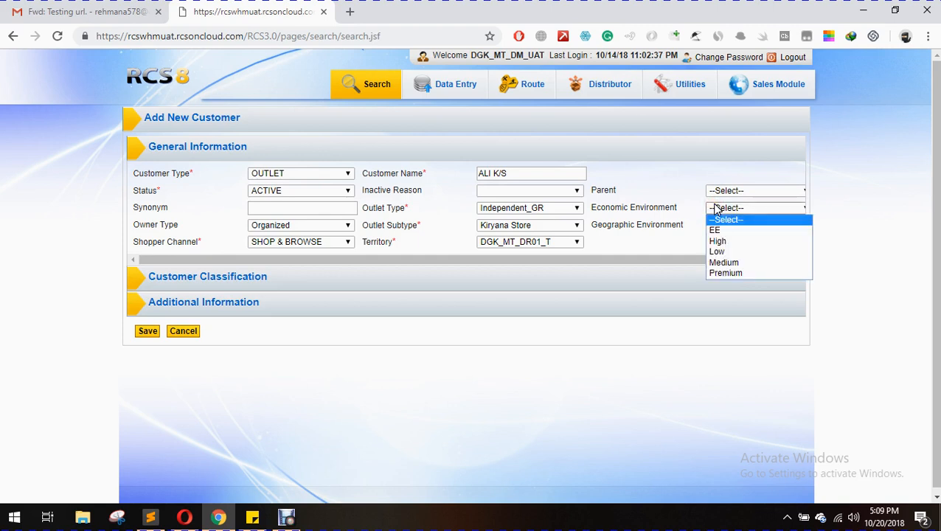
{"action": "left_click", "coordinate": [723, 262]}
{"action": "left_click", "coordinate": [720, 227]}
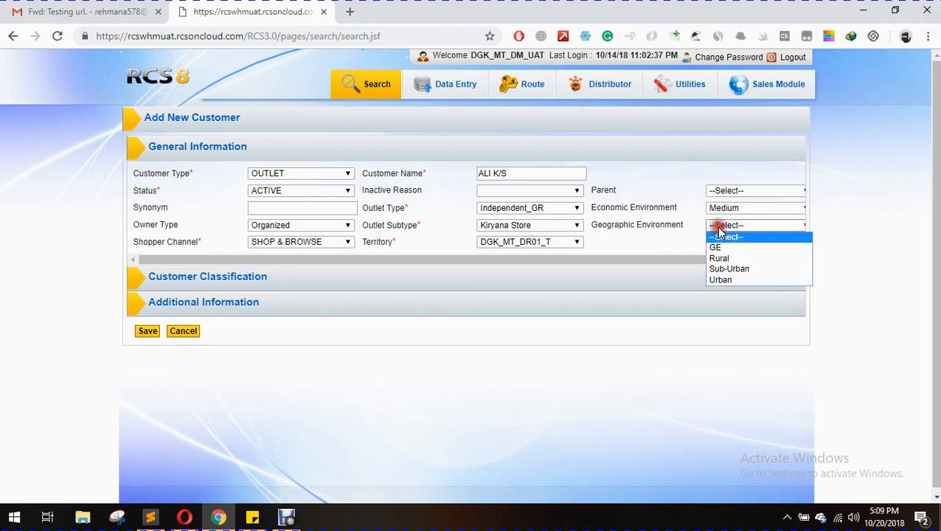
{"action": "left_click", "coordinate": [734, 280]}
{"action": "left_click", "coordinate": [369, 286]}
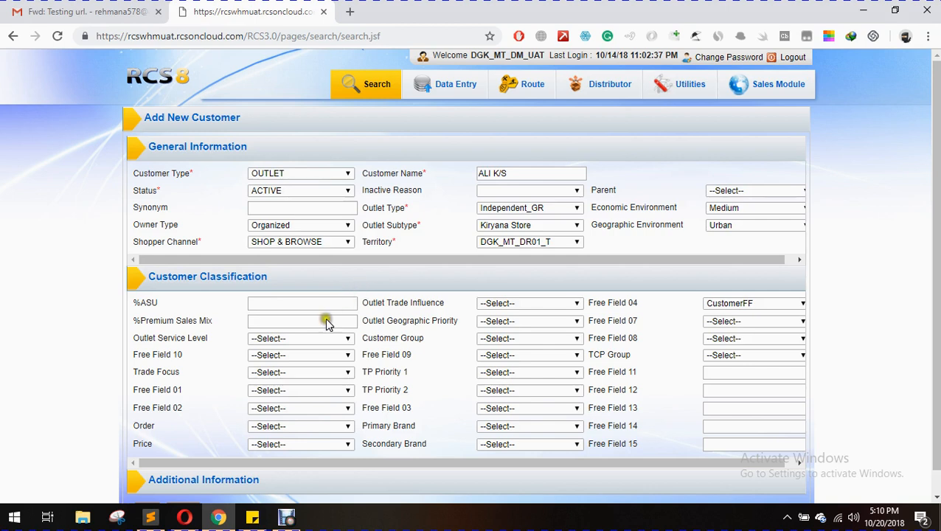
Step: Set Free Field 01 to DSD and Free Field 02 to Urban
{"action": "left_click", "coordinate": [279, 397]}
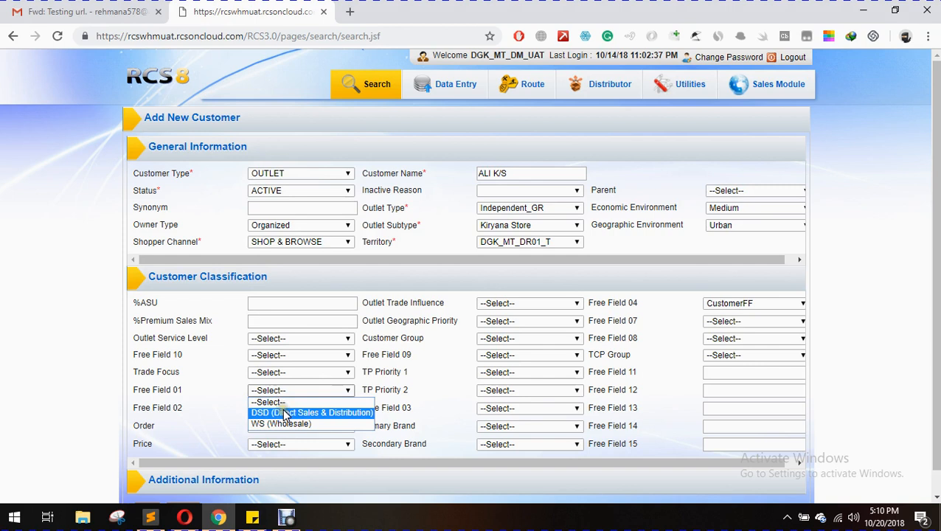
{"action": "left_click", "coordinate": [286, 414]}
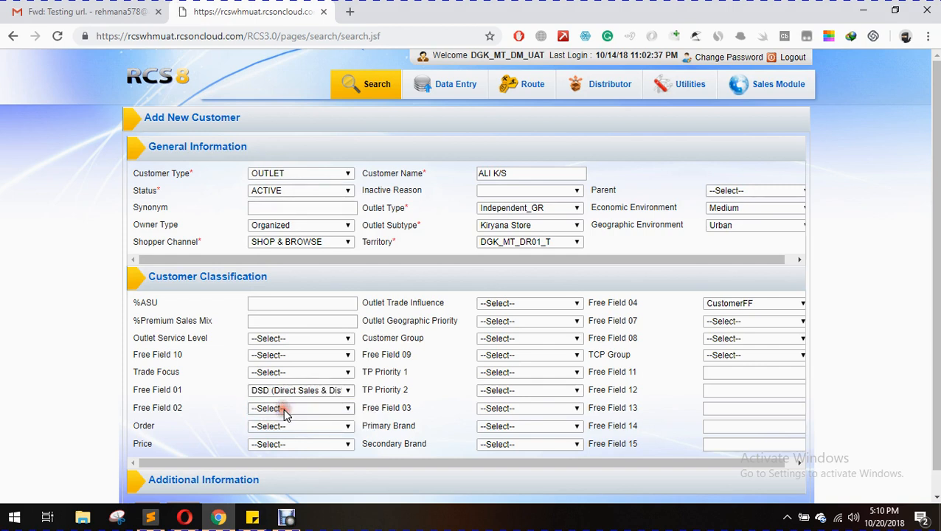
{"action": "left_click", "coordinate": [286, 410]}
{"action": "left_click", "coordinate": [286, 410]}
{"action": "left_click", "coordinate": [286, 410]}
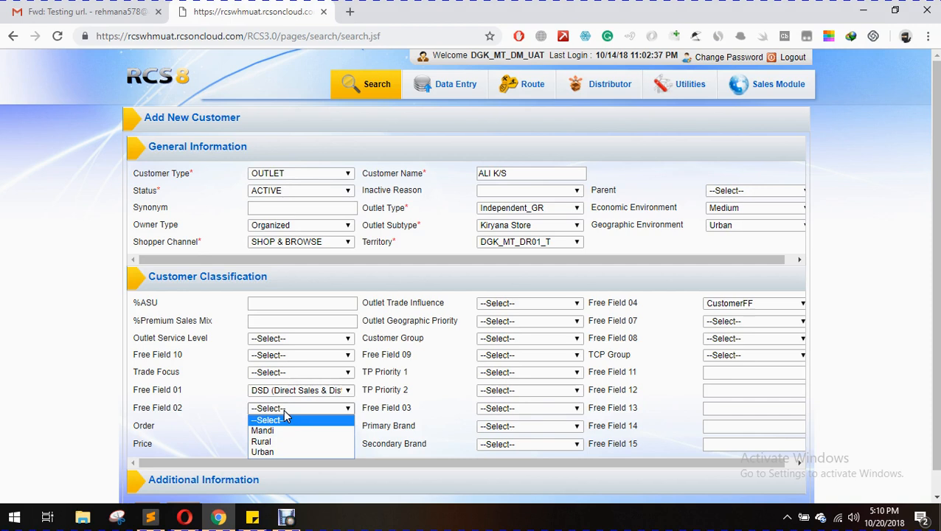
{"action": "left_click", "coordinate": [277, 452]}
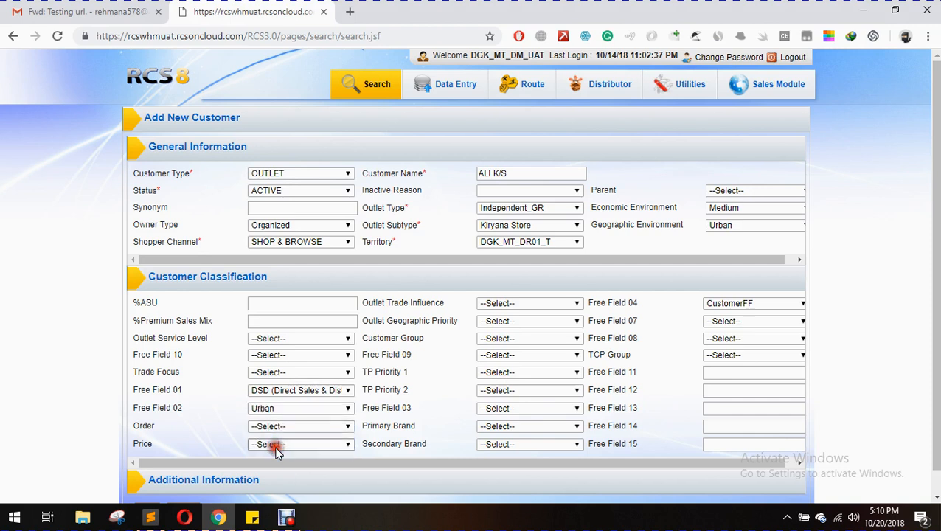
Step: Choose V8 for Free Field 03 and scroll further down the form
{"action": "left_click", "coordinate": [495, 409]}
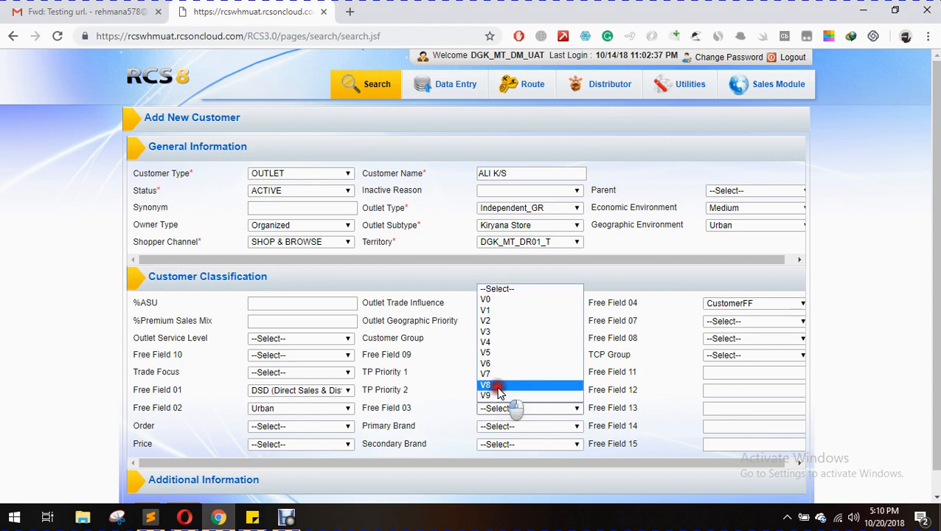
{"action": "left_click", "coordinate": [499, 385]}
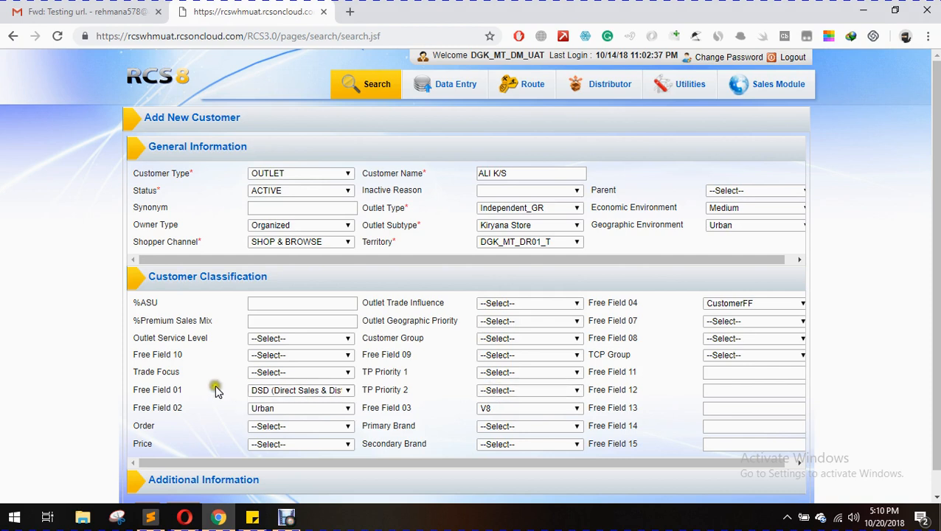
{"action": "left_click_drag", "start_coordinate": [191, 386], "coordinate": [140, 411]}
{"action": "left_click", "coordinate": [411, 410]}
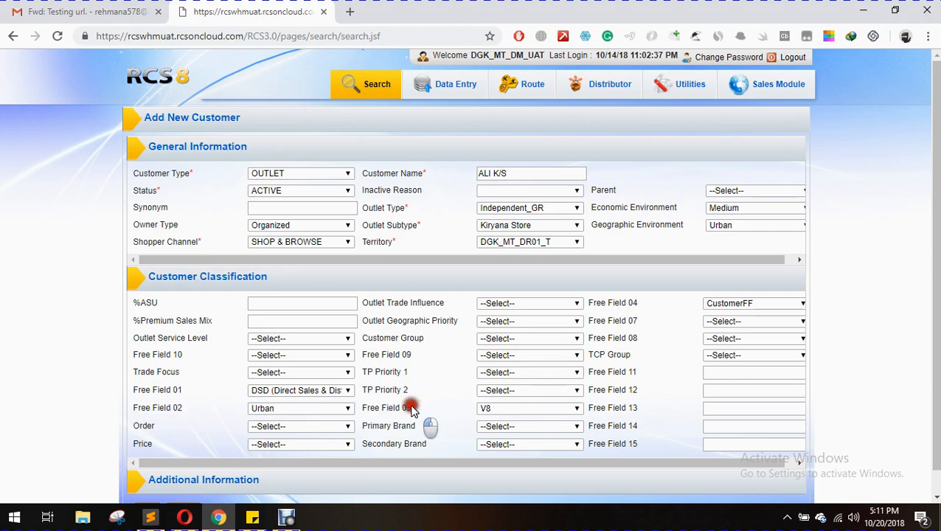
{"action": "left_click_drag", "start_coordinate": [412, 409], "coordinate": [325, 412]}
{"action": "left_click_drag", "start_coordinate": [937, 362], "coordinate": [937, 383]}
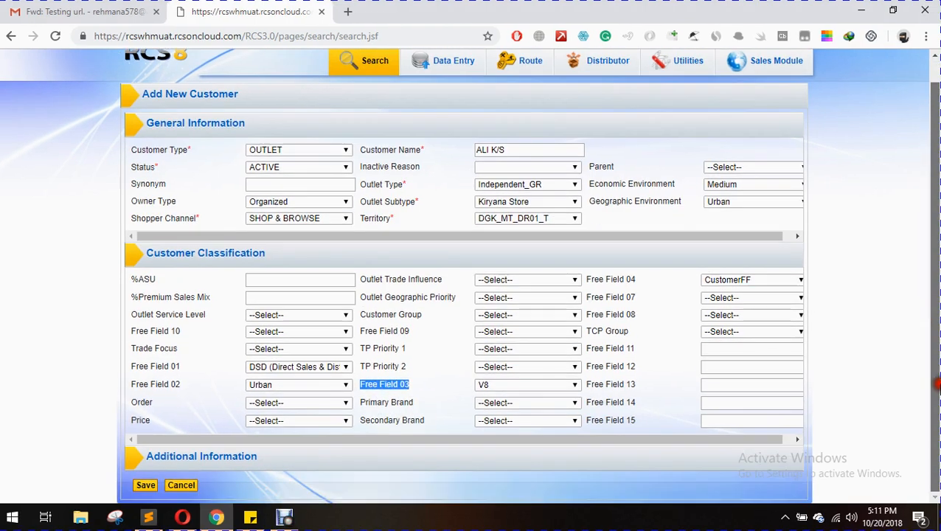
Step: Set Sales Method to Distributor Sales and Resource Allocation to 20/10/2018, then save the customer
{"action": "left_click", "coordinate": [313, 463]}
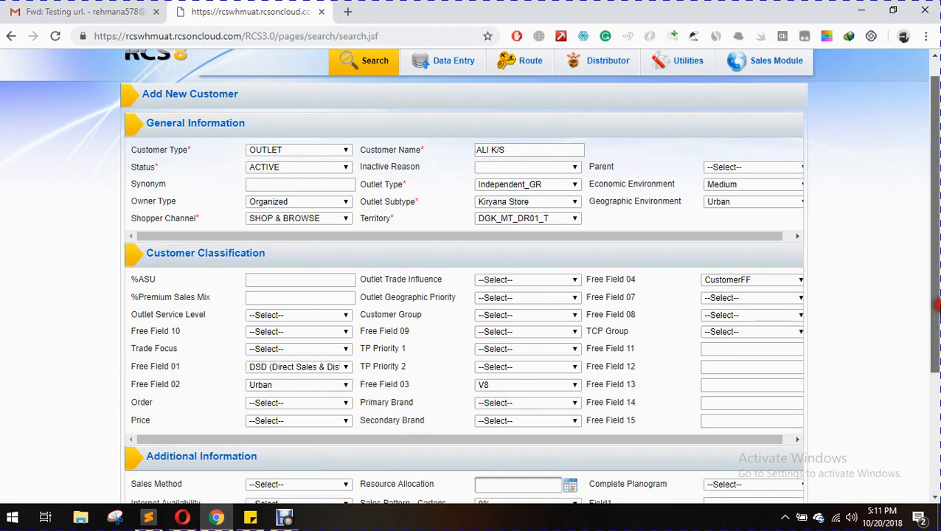
{"action": "left_click_drag", "start_coordinate": [937, 305], "coordinate": [937, 408]}
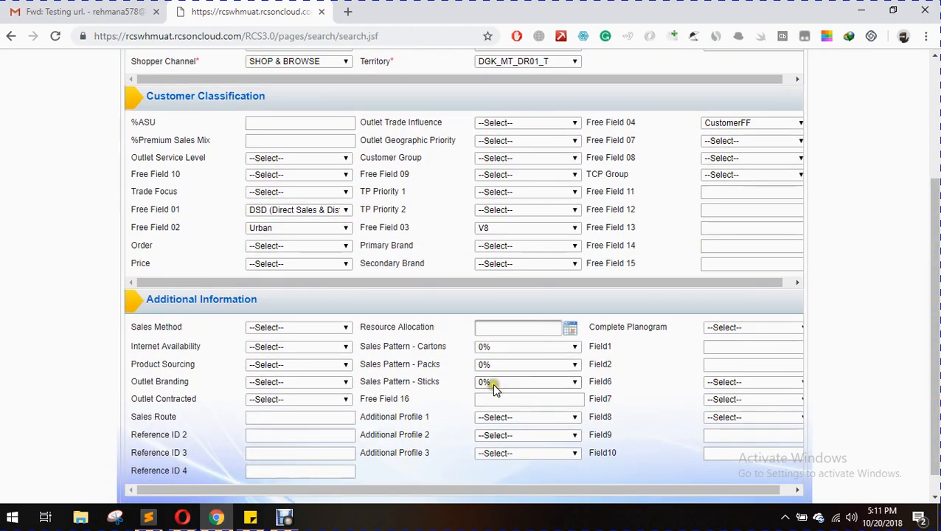
{"action": "left_click", "coordinate": [280, 329]}
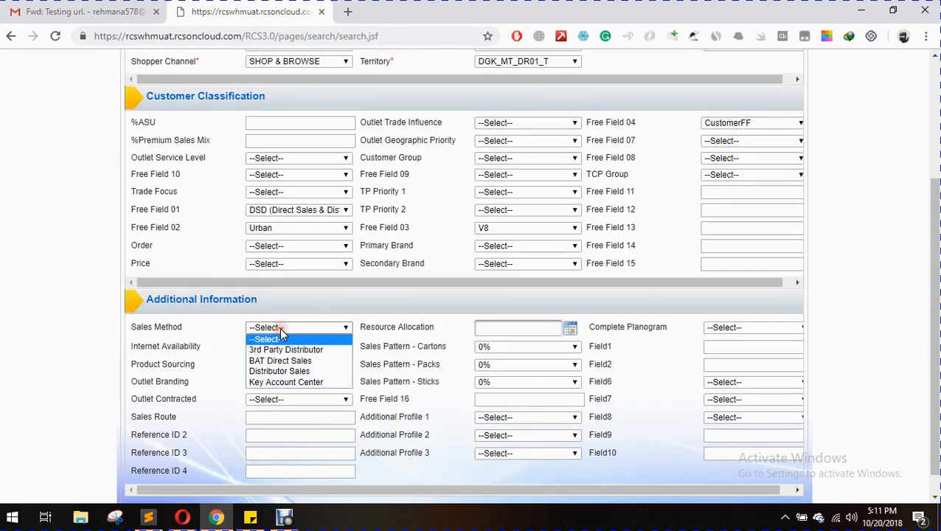
{"action": "left_click", "coordinate": [301, 373]}
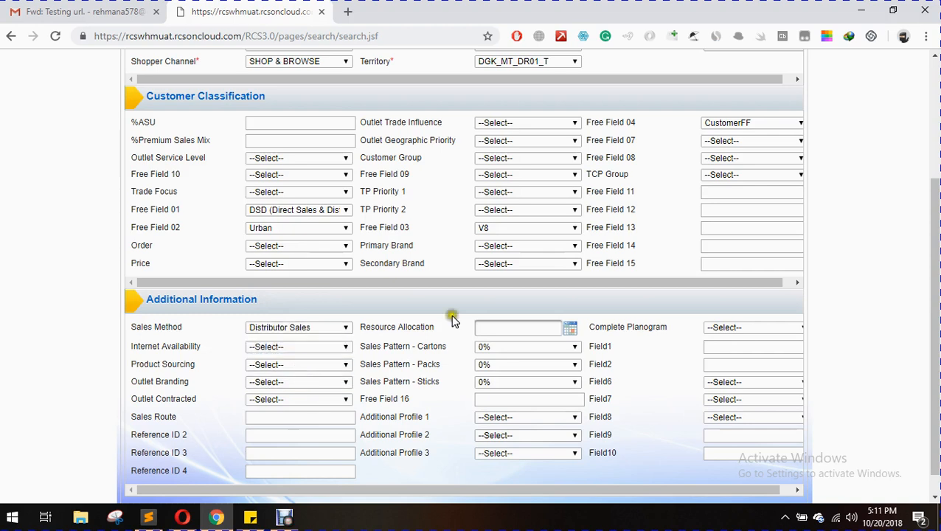
{"action": "left_click", "coordinate": [574, 333]}
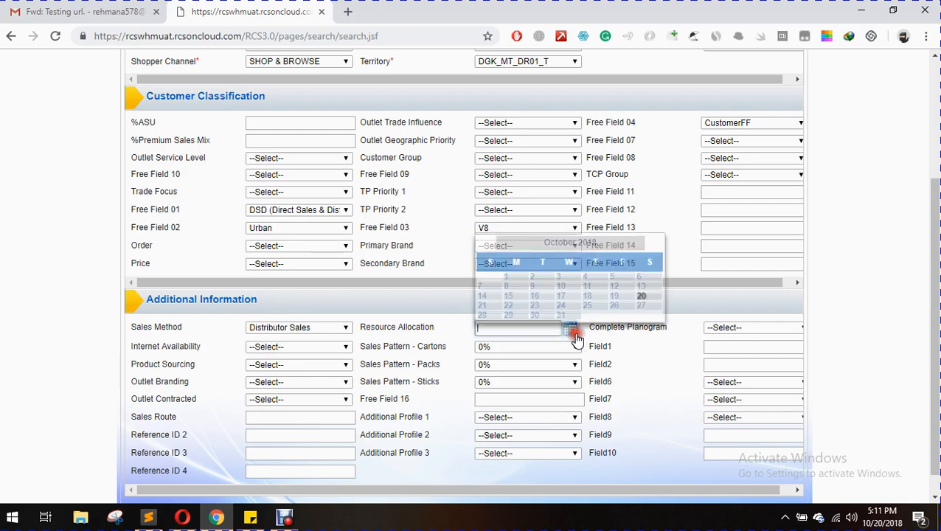
{"action": "left_click", "coordinate": [641, 298]}
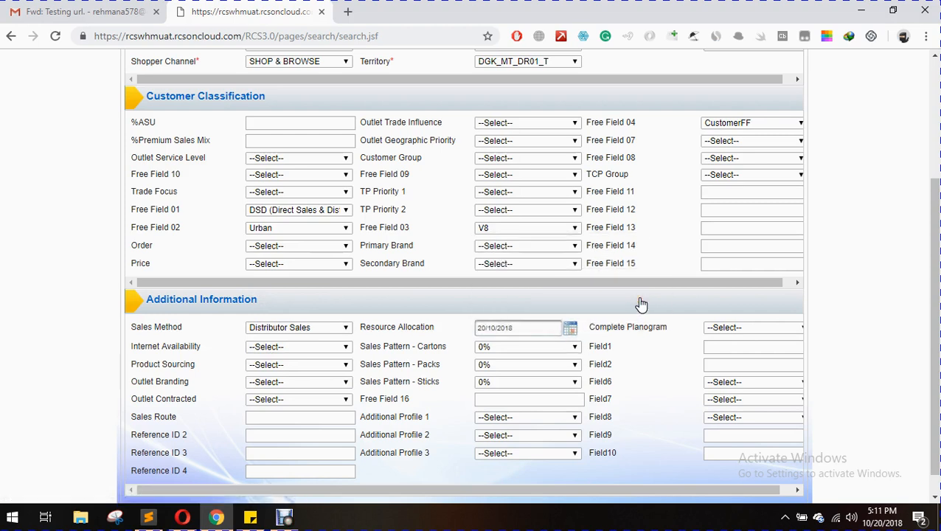
{"action": "scroll", "coordinate": [716, 384], "scroll_direction": "down", "scroll_amount": 1}
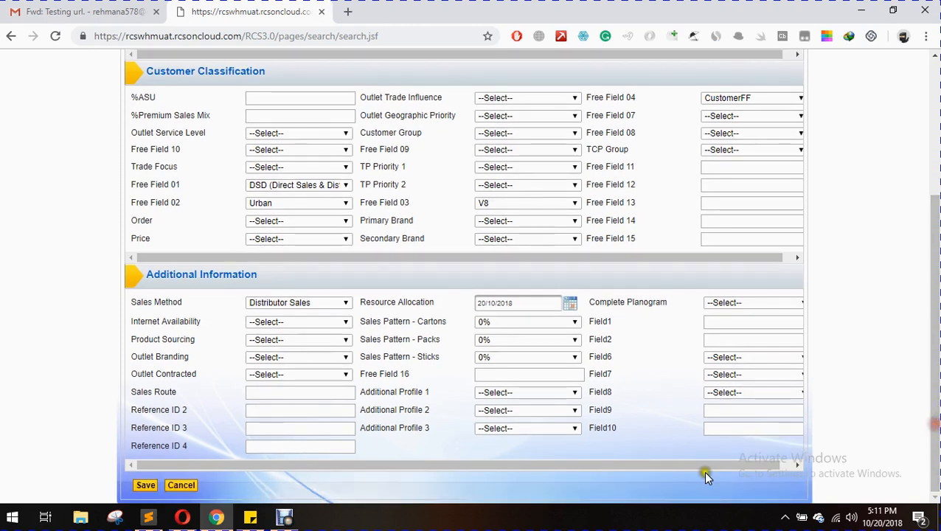
{"action": "left_click", "coordinate": [147, 486]}
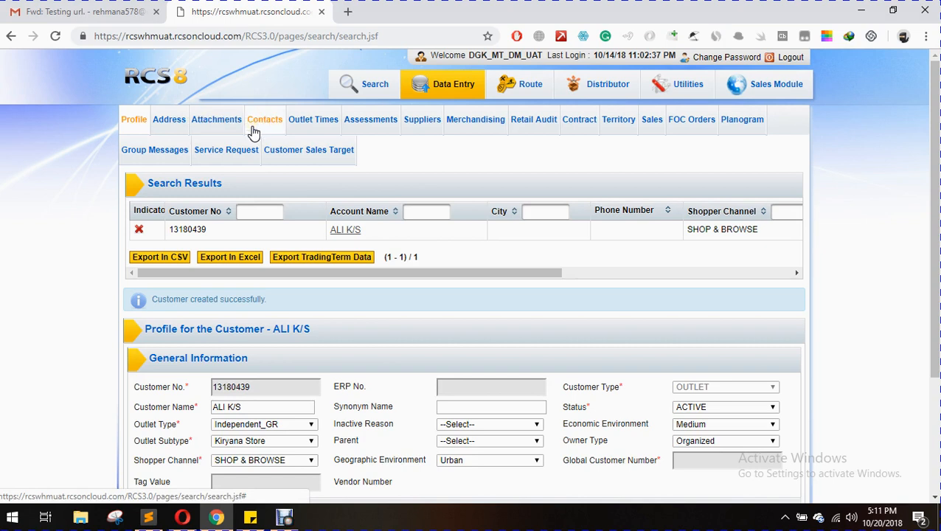
Step: Open the Address tab for customer ALI K/S
{"action": "left_click", "coordinate": [177, 126]}
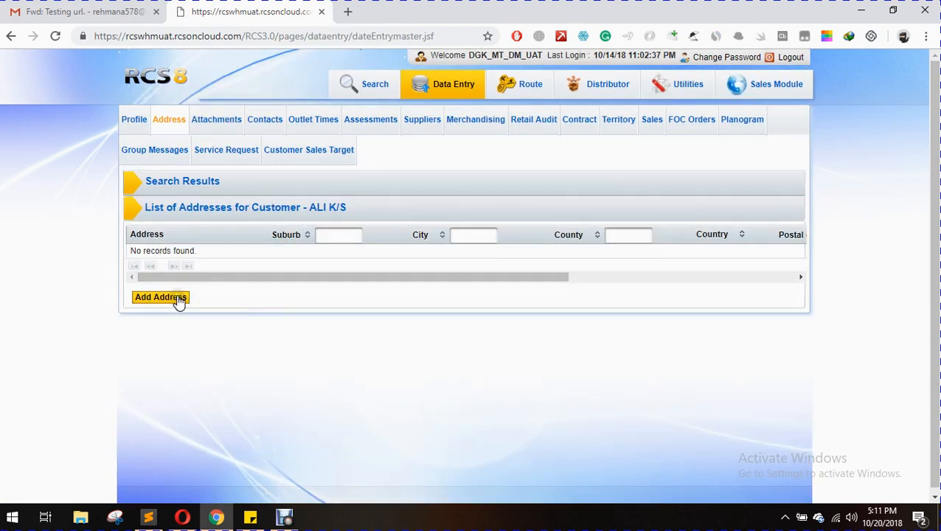
Step: Attempt to add an address to ALI K/S, which produces an error notice
{"action": "left_click", "coordinate": [177, 298]}
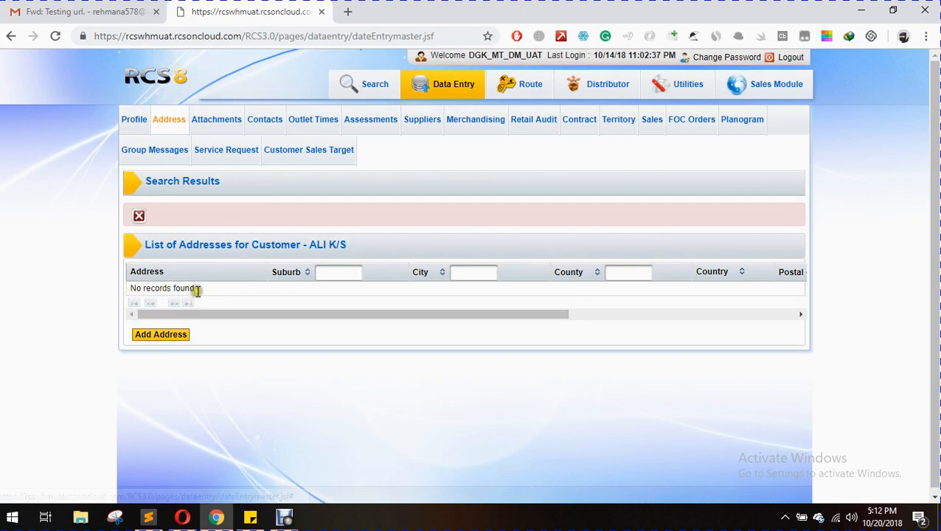
{"action": "left_click", "coordinate": [162, 238]}
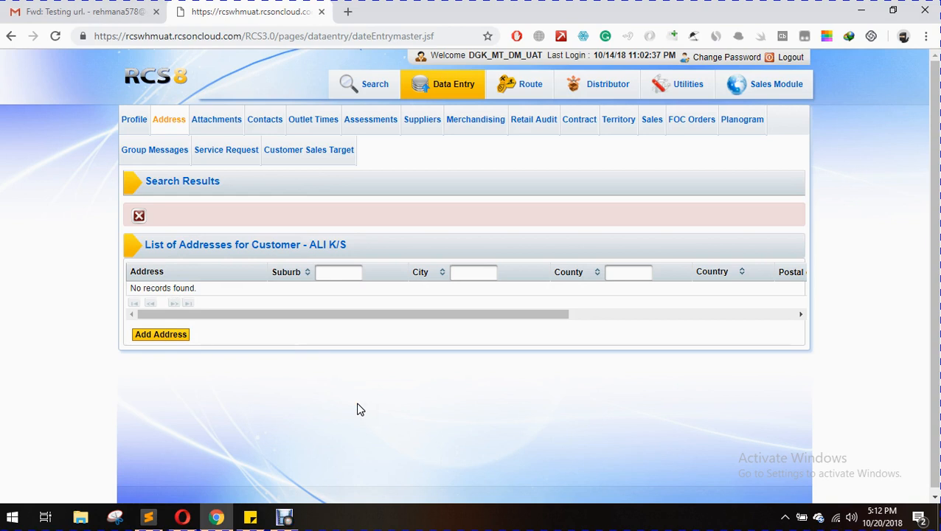
Step: Open ALI K/S's contacts list and start a new blank contact form
{"action": "left_click", "coordinate": [267, 114]}
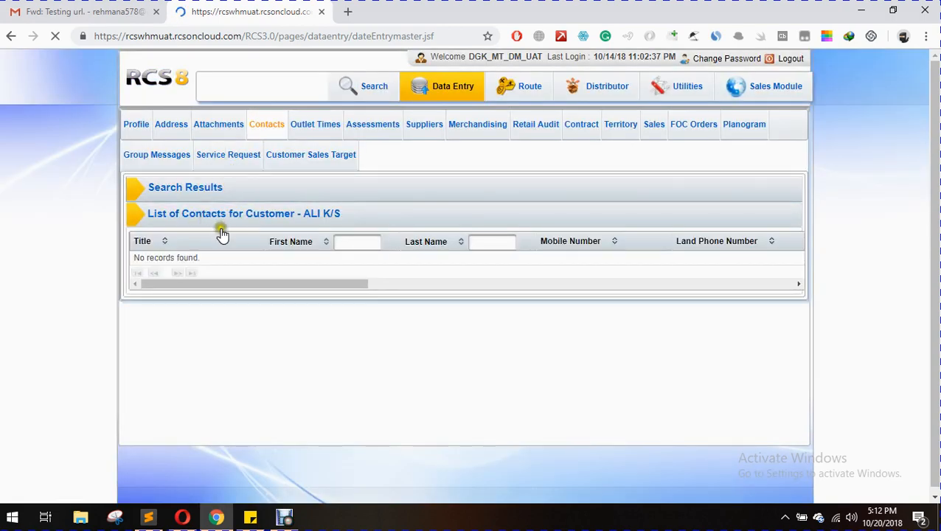
{"action": "left_click", "coordinate": [158, 298]}
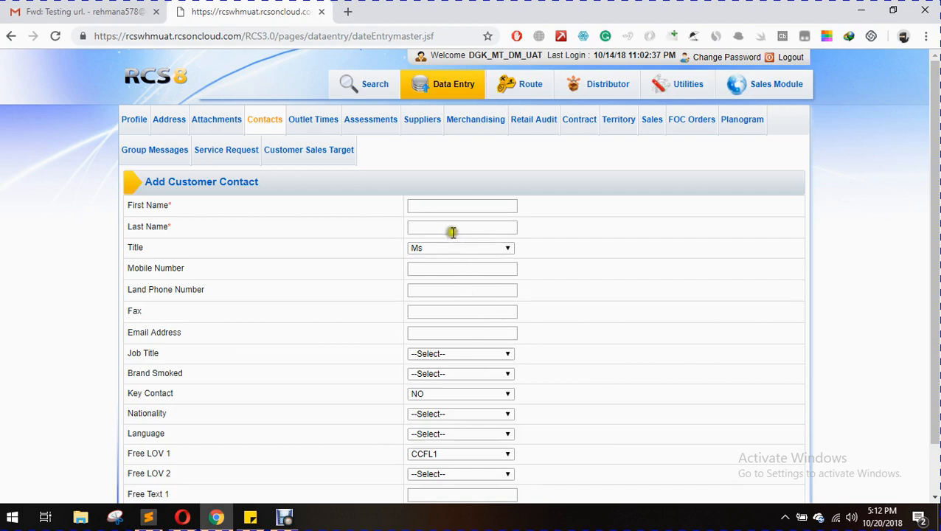
Step: Fill in the new contact's first name and last name
{"action": "left_click", "coordinate": [447, 206]}
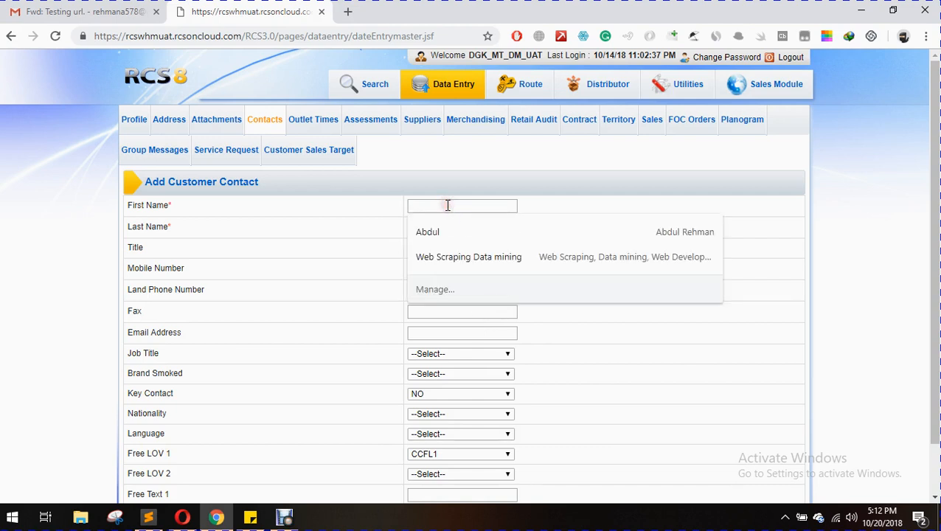
{"action": "type", "text": "Al"}
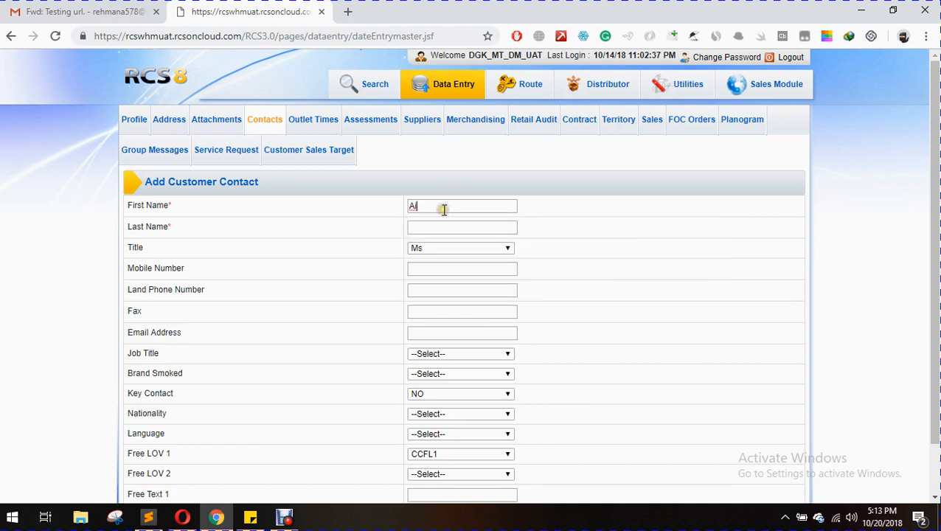
{"action": "left_click", "coordinate": [444, 210]}
{"action": "type", "text": "=li"}
{"action": "key", "text": "BackSpace"}
{"action": "key", "text": "BackSpace"}
{"action": "type", "text": "l"}
{"action": "key", "text": "BackSpace"}
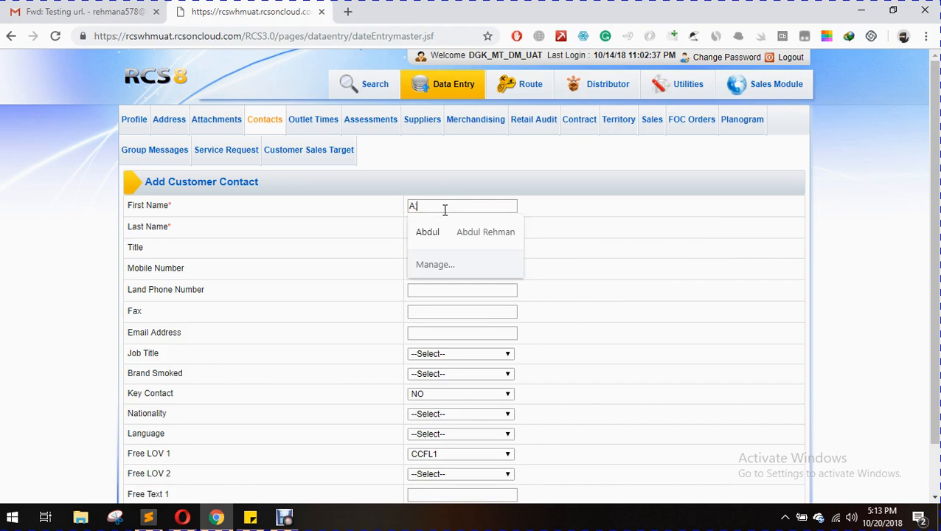
{"action": "type", "text": "li"}
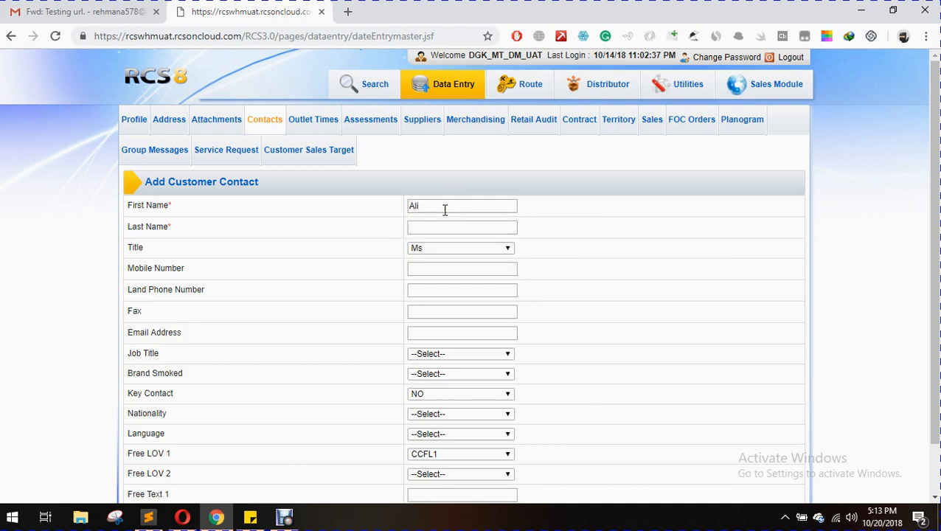
{"action": "left_click", "coordinate": [428, 230]}
{"action": "type", "text": "khan"}
Step: Enter the contact's mobile number and save the contact
{"action": "left_click", "coordinate": [432, 267]}
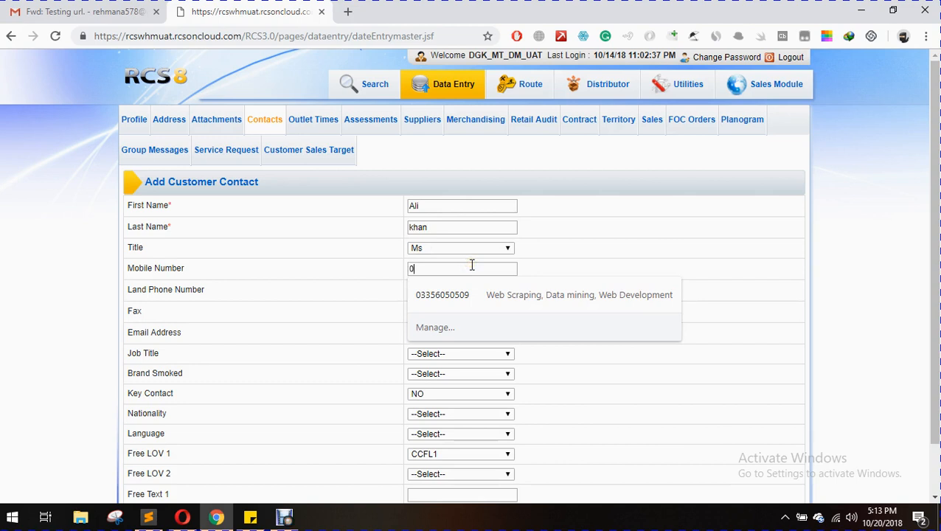
{"action": "type", "text": "0333"}
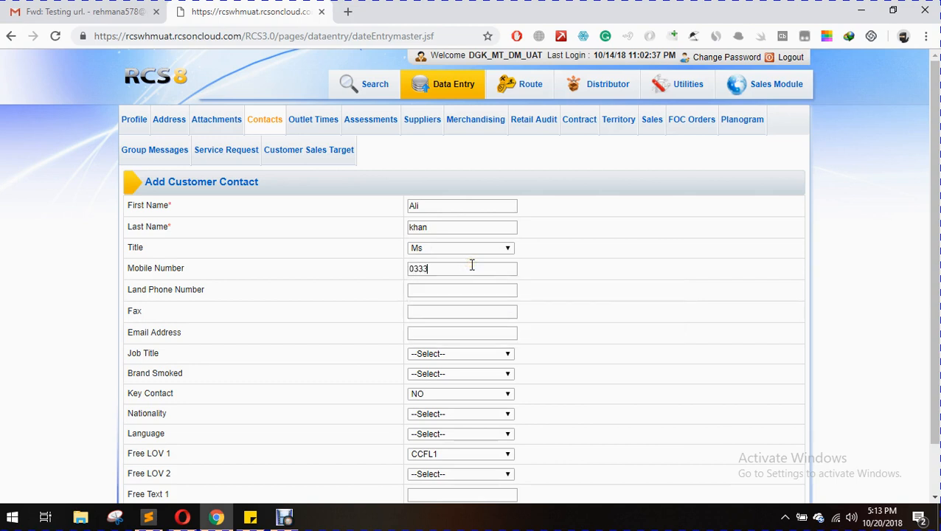
{"action": "type", "text": "1234567"}
{"action": "left_click_drag", "start_coordinate": [934, 259], "coordinate": [935, 310]}
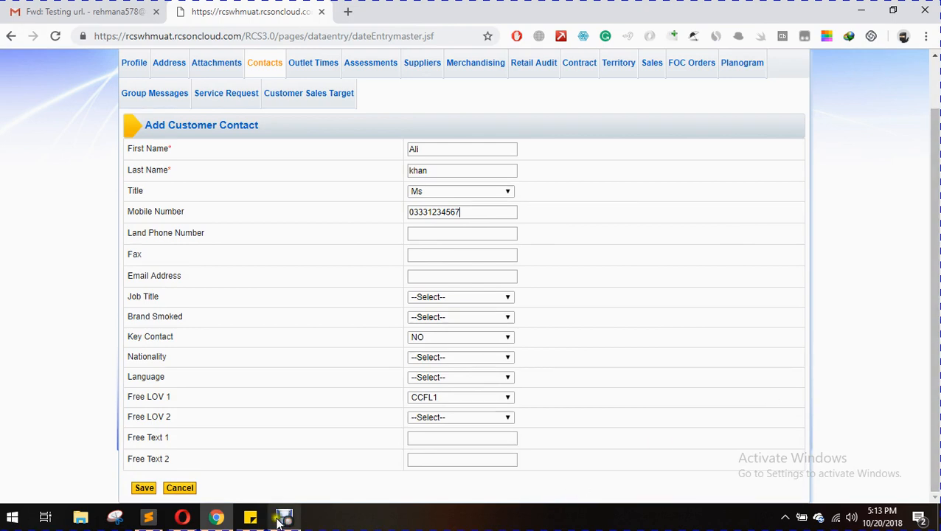
{"action": "left_click", "coordinate": [151, 487]}
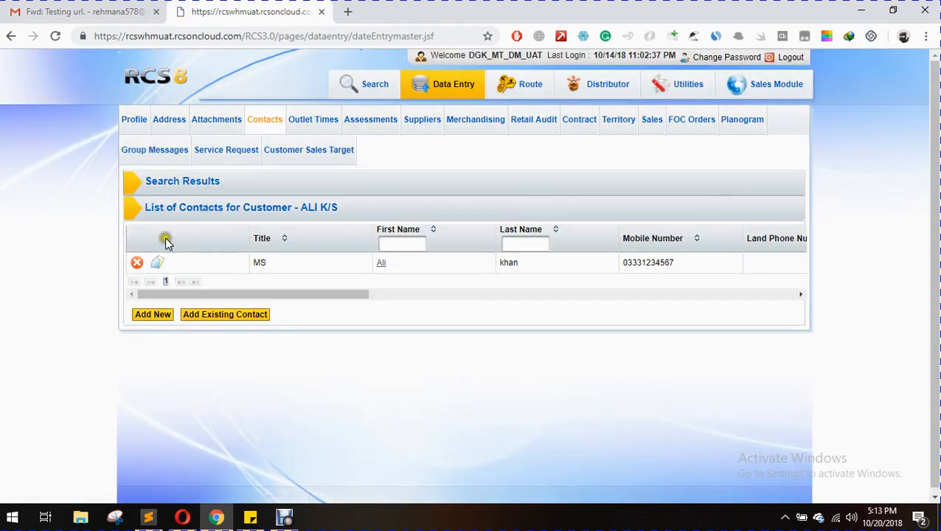
Step: Duplicate the saved contact and save the copy under ALI K/S
{"action": "left_click", "coordinate": [163, 262]}
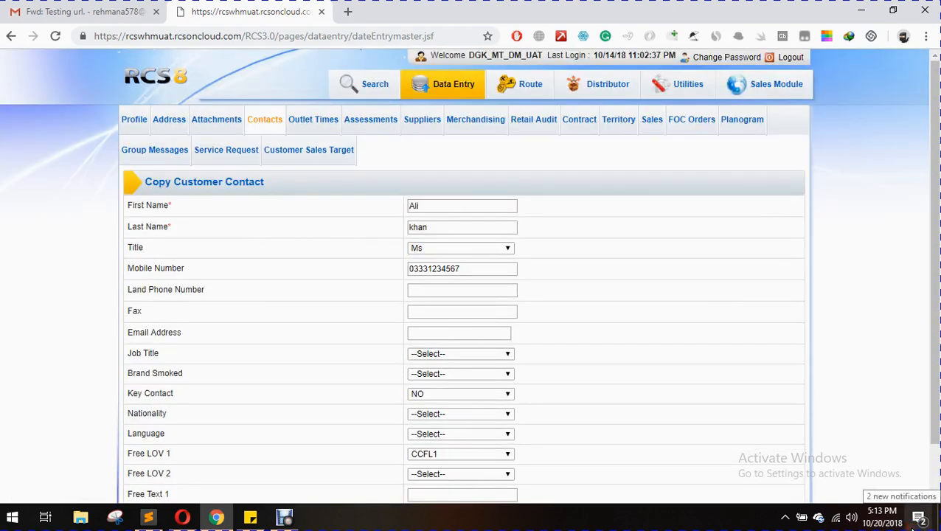
{"action": "left_click", "coordinate": [918, 517]}
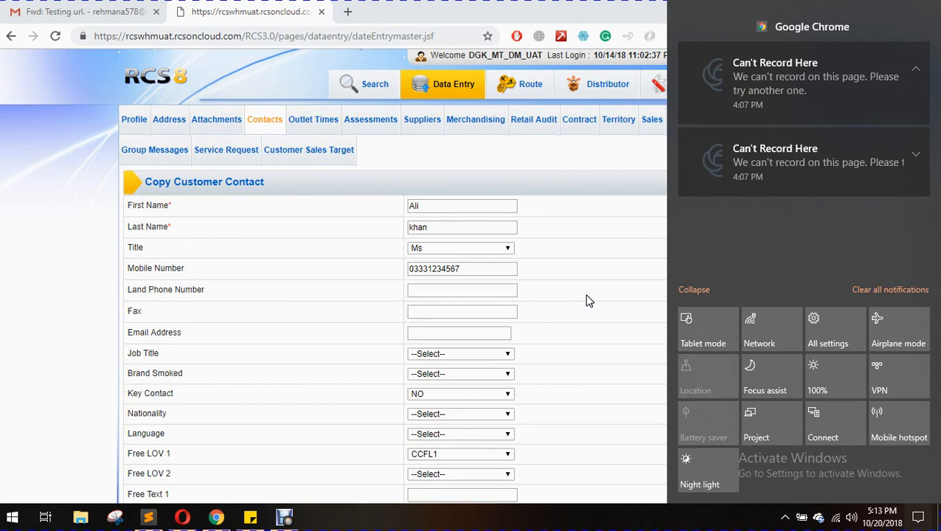
{"action": "left_click", "coordinate": [586, 296]}
{"action": "left_click_drag", "start_coordinate": [936, 235], "coordinate": [935, 406]}
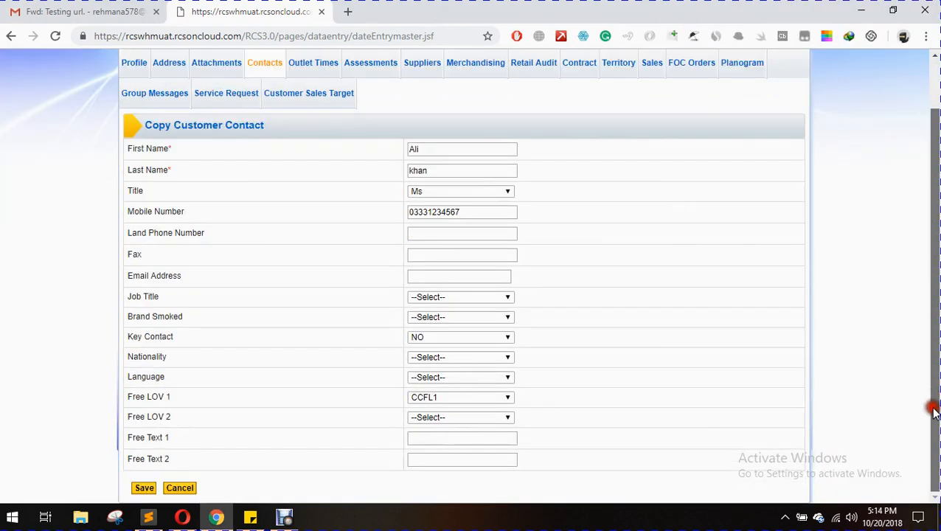
{"action": "left_click", "coordinate": [144, 489]}
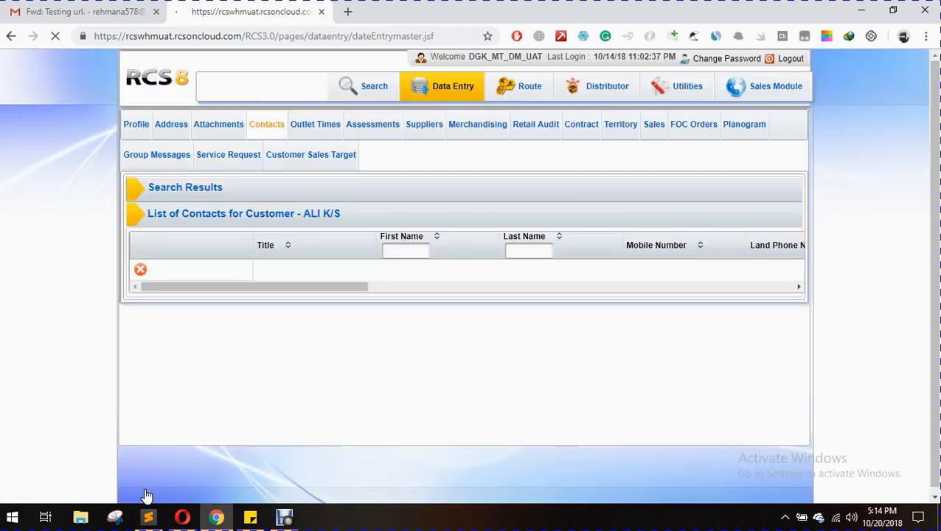
Step: Return to the ALI K/S profile and select the outlet's customer number in Search Results
{"action": "left_click", "coordinate": [147, 125]}
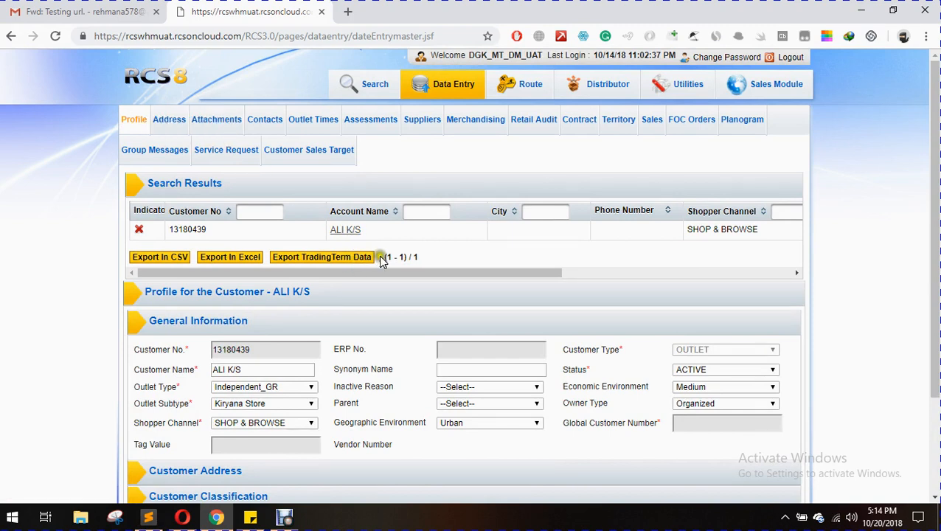
{"action": "left_click_drag", "start_coordinate": [390, 274], "coordinate": [369, 215]}
{"action": "left_click", "coordinate": [220, 233]}
{"action": "left_click_drag", "start_coordinate": [220, 233], "coordinate": [175, 229]}
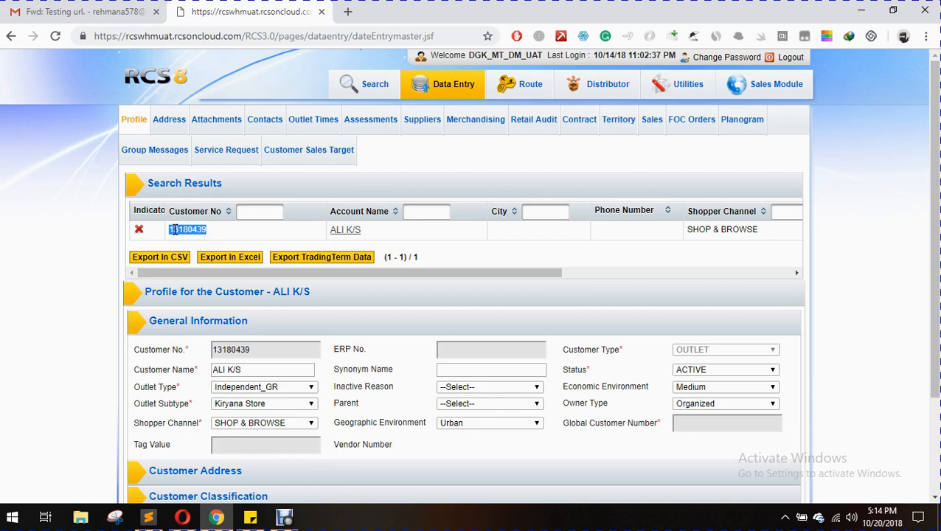
{"action": "double_click", "coordinate": [217, 231]}
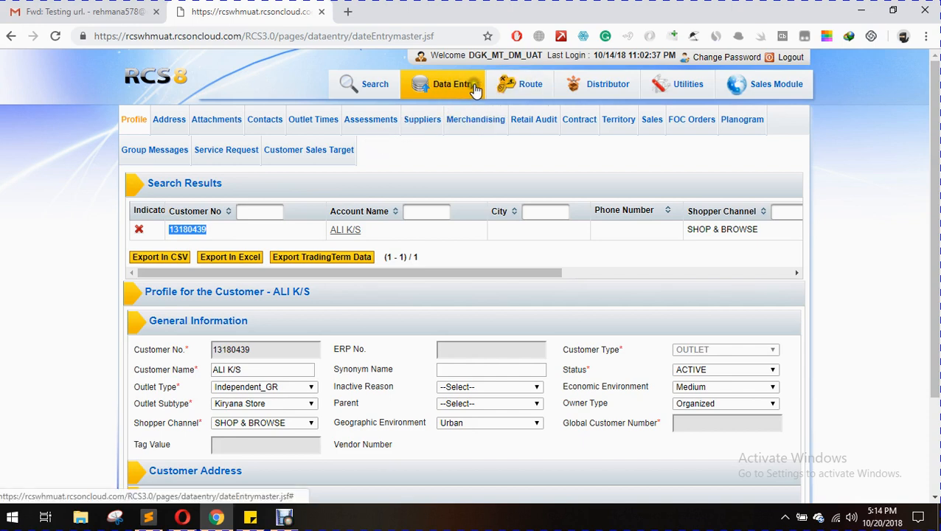
Step: Go to Route > Assign Outlet and expand the Territory list
{"action": "left_click", "coordinate": [501, 86]}
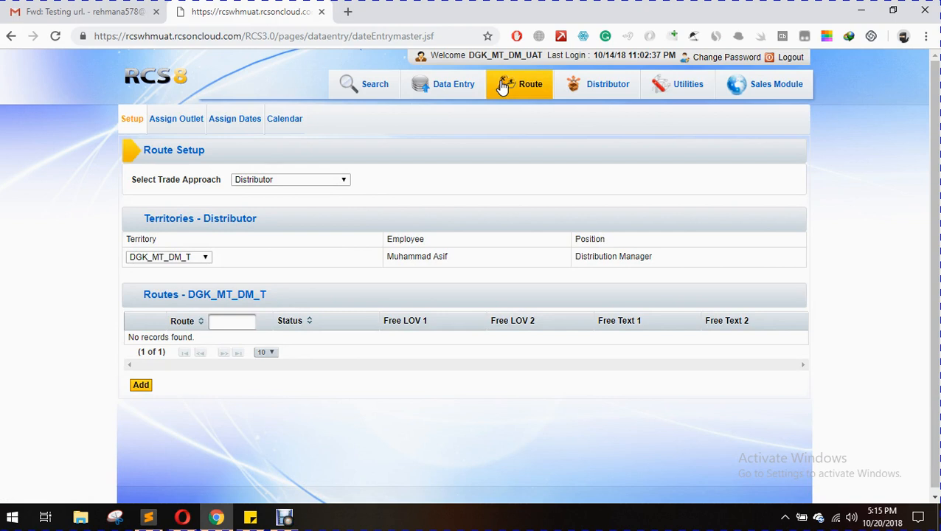
{"action": "left_click", "coordinate": [189, 119]}
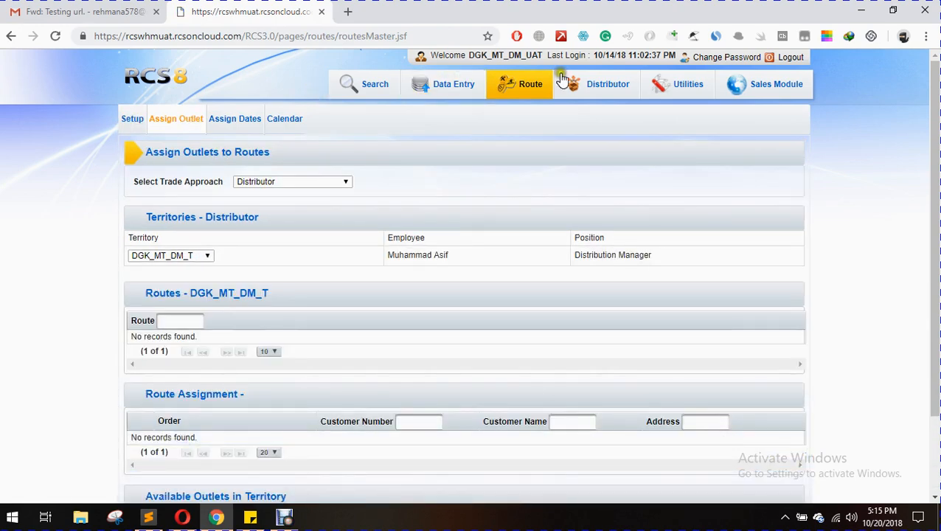
{"action": "left_click_drag", "start_coordinate": [936, 236], "coordinate": [937, 249]}
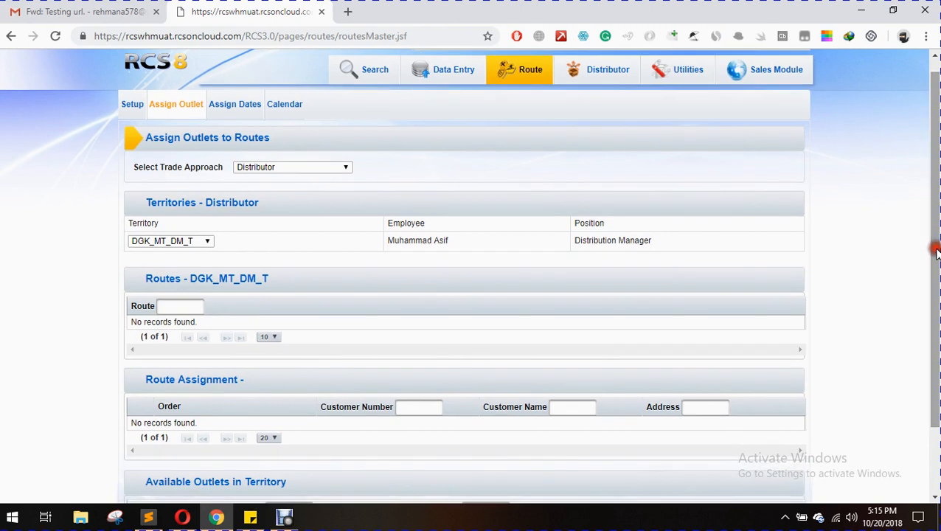
{"action": "left_click", "coordinate": [183, 242]}
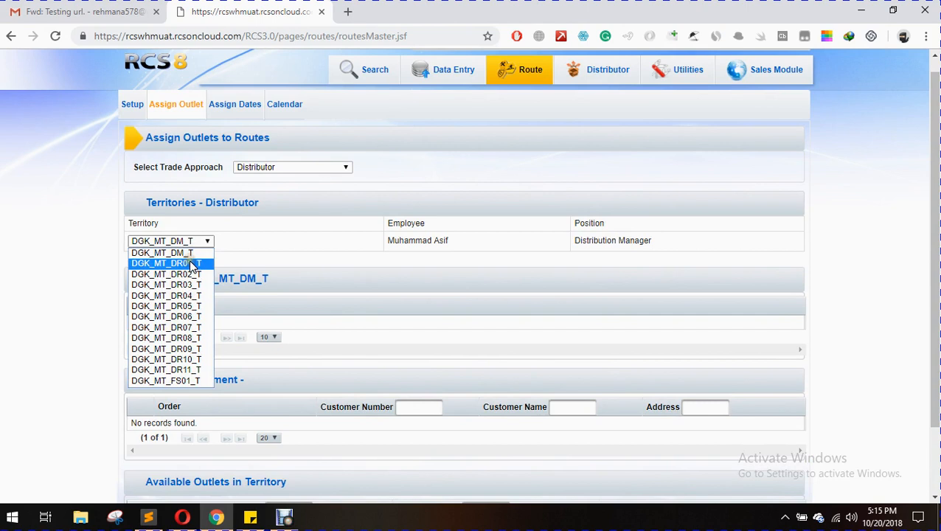
Step: Select territory DGK_MT_DR01_T and review its Route 11 routes and TUESDAY ROUTE 11 assignments
{"action": "left_click", "coordinate": [189, 264]}
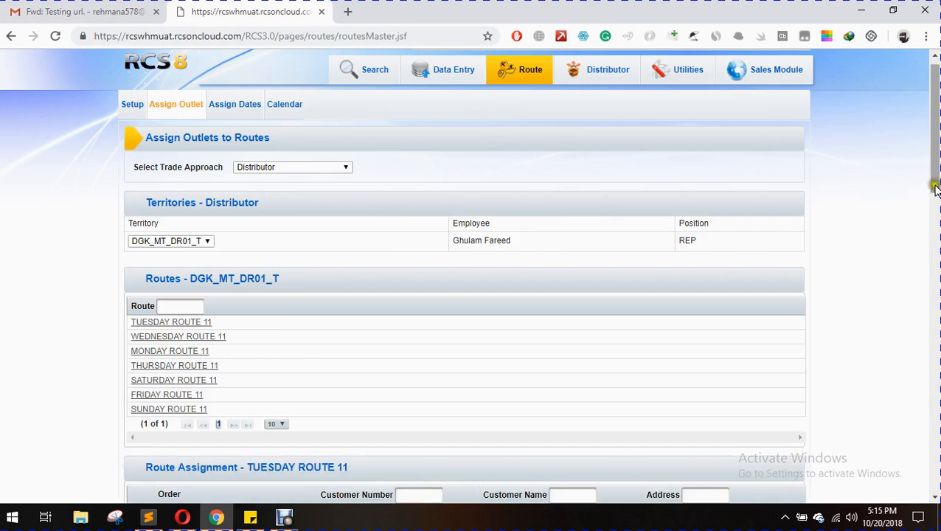
{"action": "left_click_drag", "start_coordinate": [936, 190], "coordinate": [934, 200]}
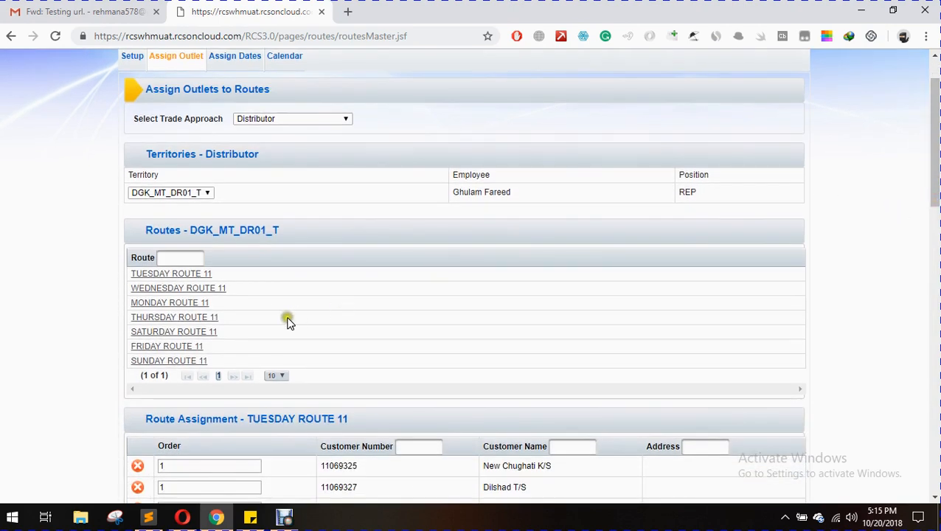
{"action": "left_click", "coordinate": [214, 277]}
{"action": "left_click_drag", "start_coordinate": [215, 279], "coordinate": [198, 344]}
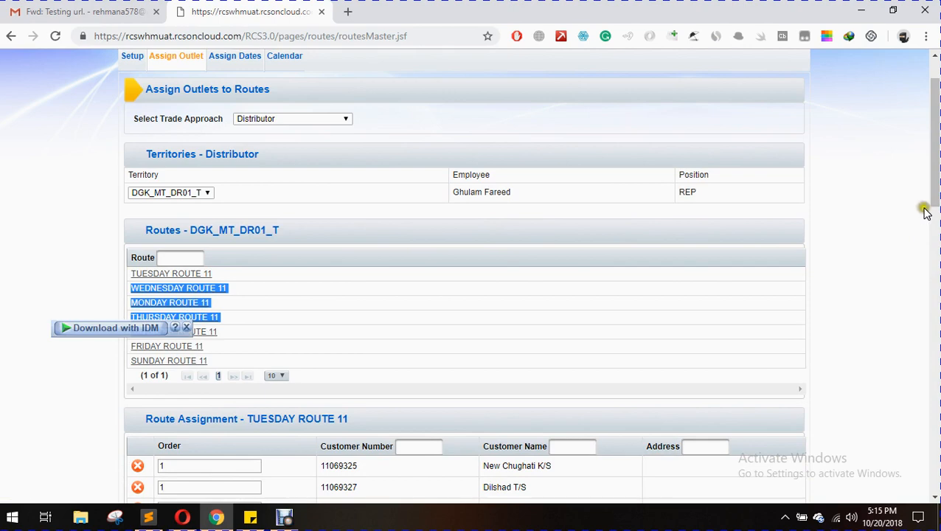
{"action": "left_click_drag", "start_coordinate": [935, 199], "coordinate": [935, 221]}
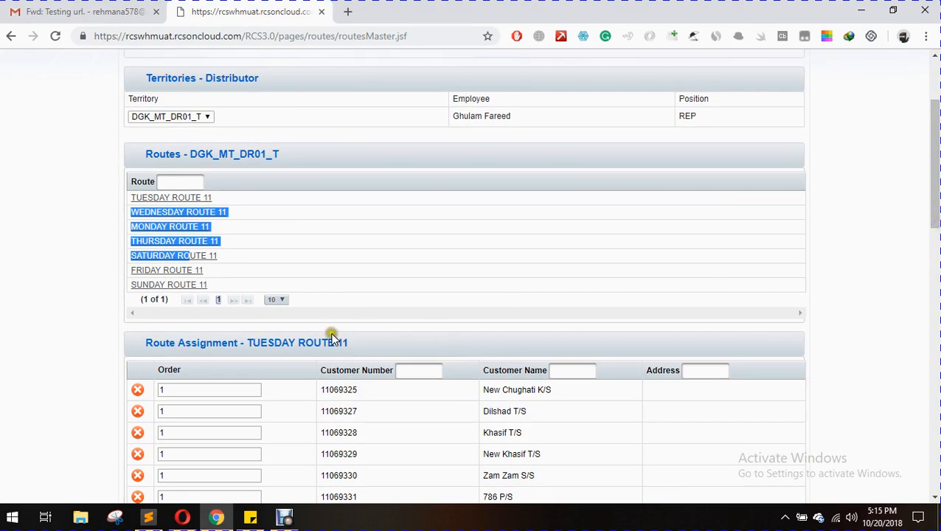
{"action": "left_click", "coordinate": [258, 212]}
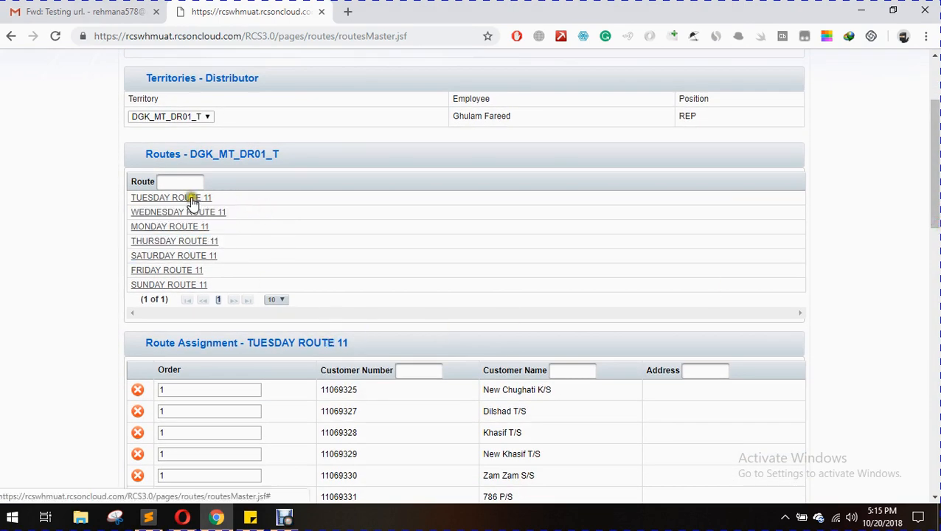
{"action": "left_click", "coordinate": [289, 347]}
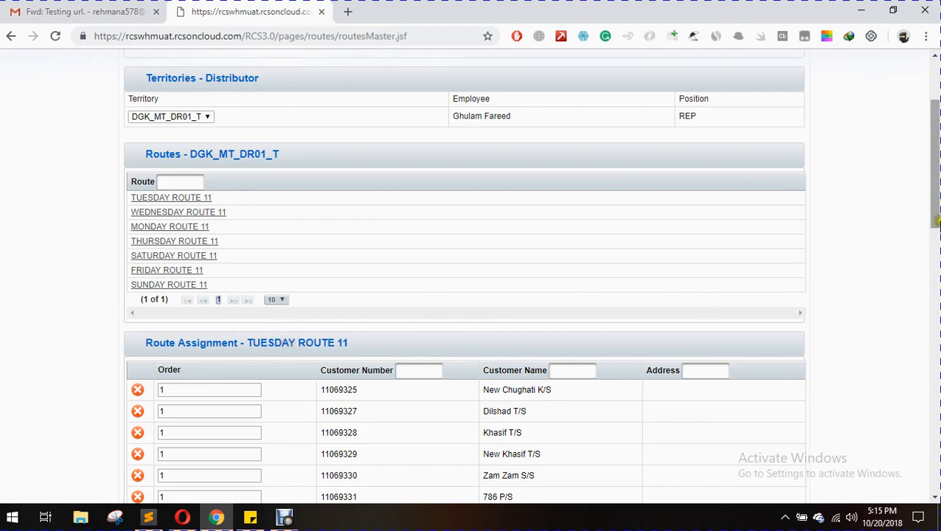
{"action": "left_click", "coordinate": [937, 198]}
{"action": "left_click_drag", "start_coordinate": [937, 198], "coordinate": [934, 426]}
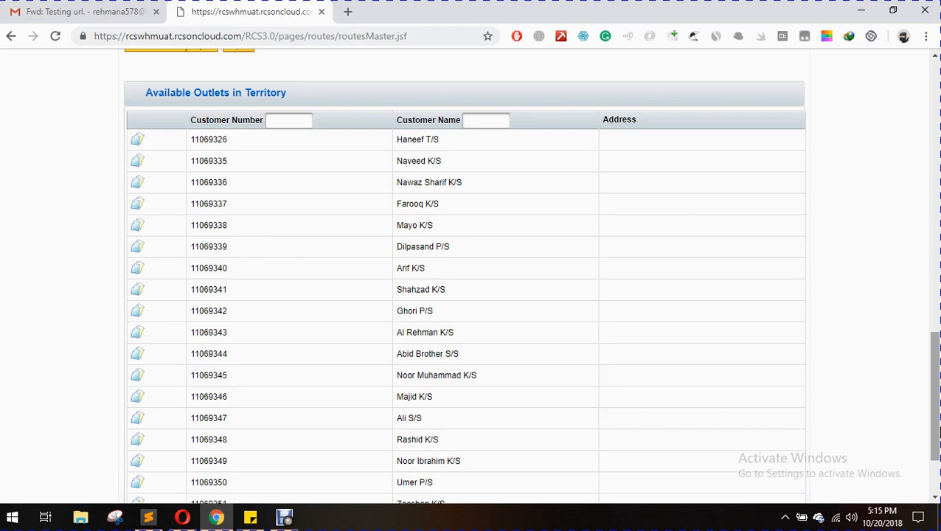
{"action": "left_click_drag", "start_coordinate": [934, 426], "coordinate": [934, 429]}
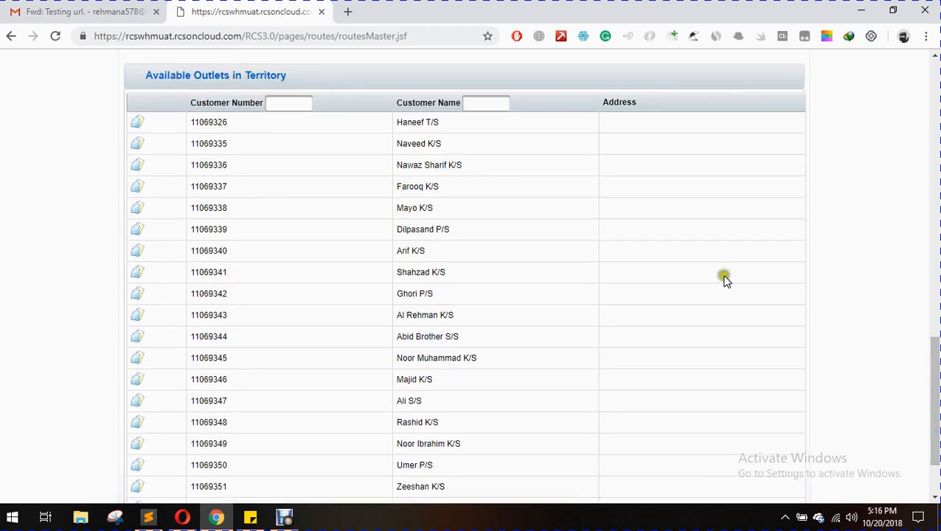
{"action": "left_click_drag", "start_coordinate": [934, 404], "coordinate": [924, 247]}
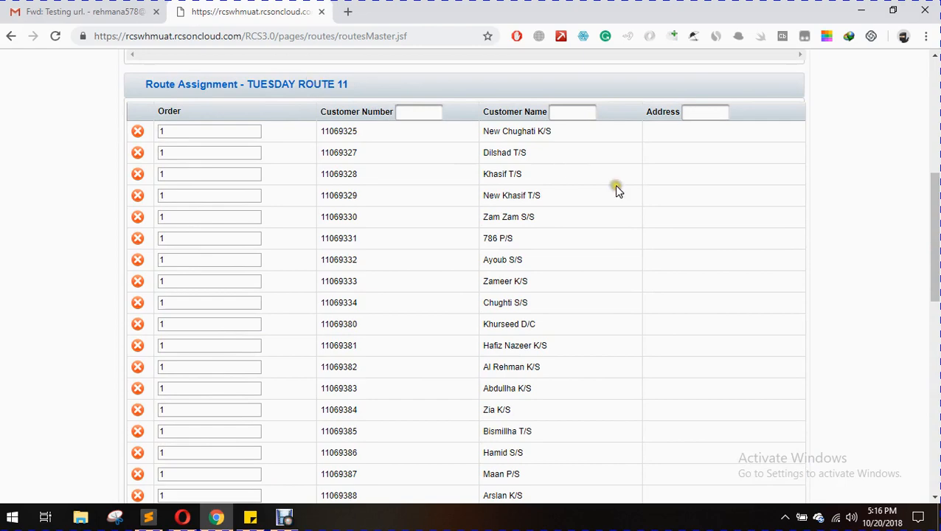
{"action": "left_click_drag", "start_coordinate": [934, 273], "coordinate": [937, 341]}
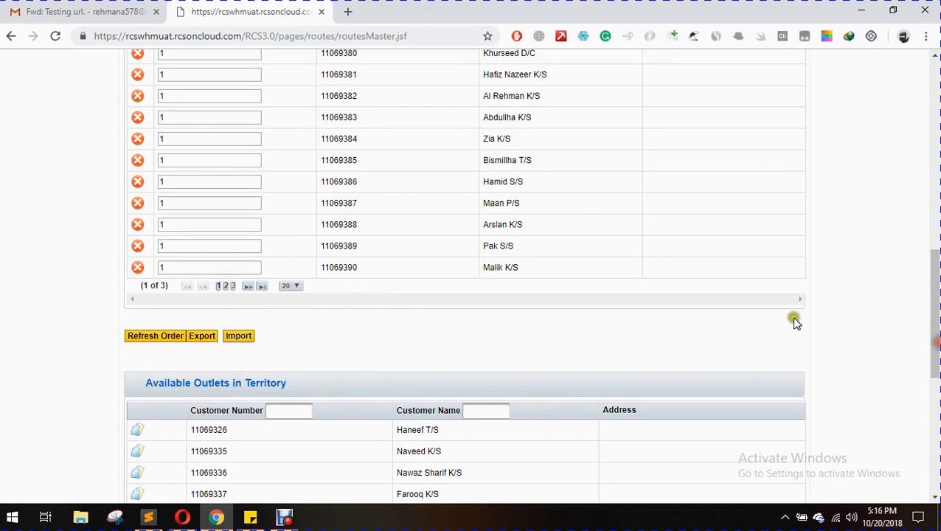
Step: Change TUESDAY ROUTE 11's Route Assignment pager to 50 rows per page
{"action": "left_click", "coordinate": [289, 286]}
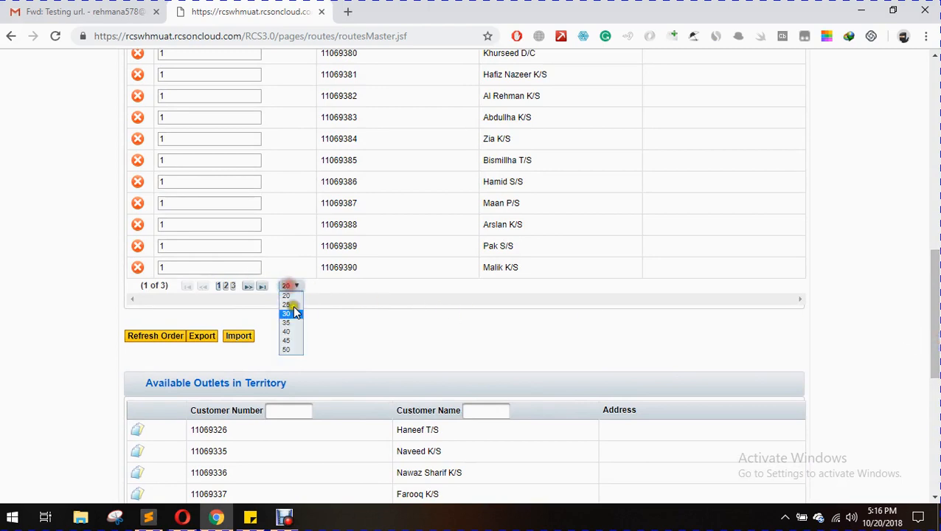
{"action": "left_click", "coordinate": [295, 350]}
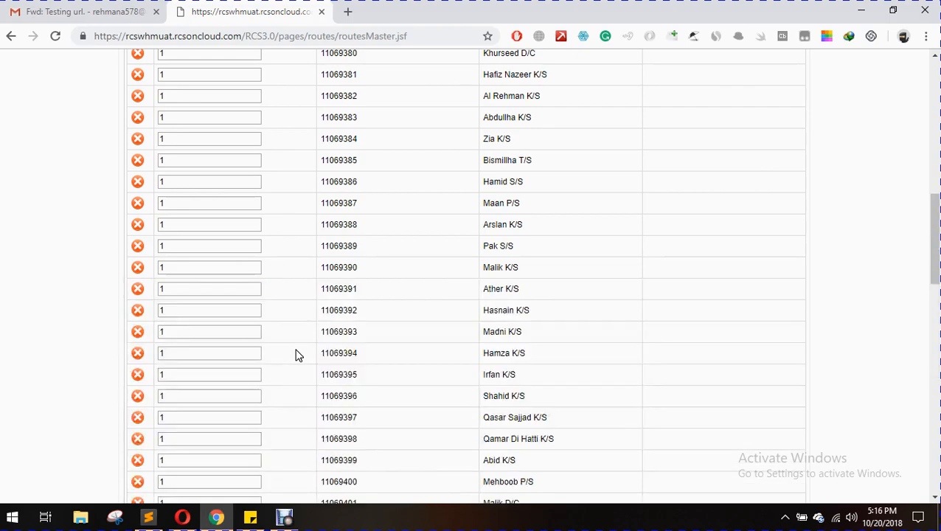
{"action": "mouse_move", "coordinate": [937, 228]}
{"action": "left_mouse_down"}
{"action": "mouse_move", "coordinate": [937, 165]}
{"action": "mouse_move", "coordinate": [937, 213]}
{"action": "left_mouse_up"}
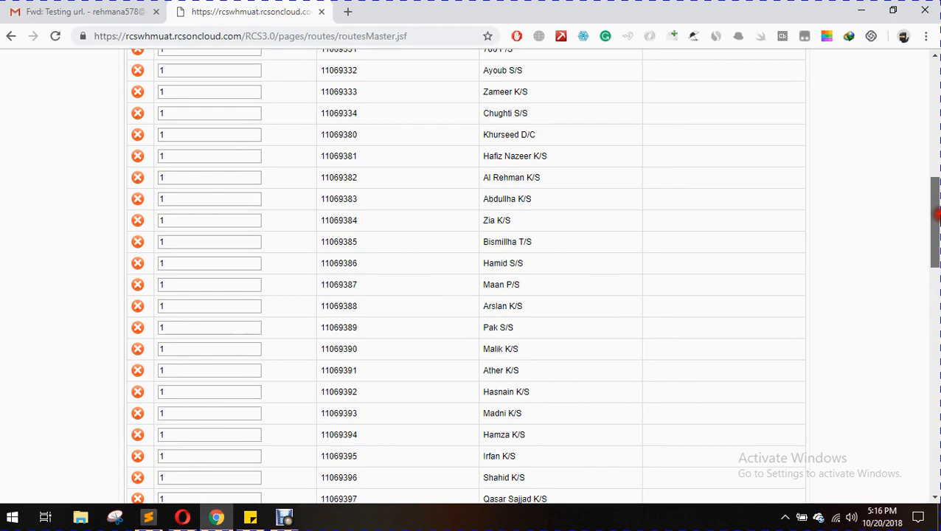
{"action": "left_click_drag", "start_coordinate": [937, 214], "coordinate": [937, 396]}
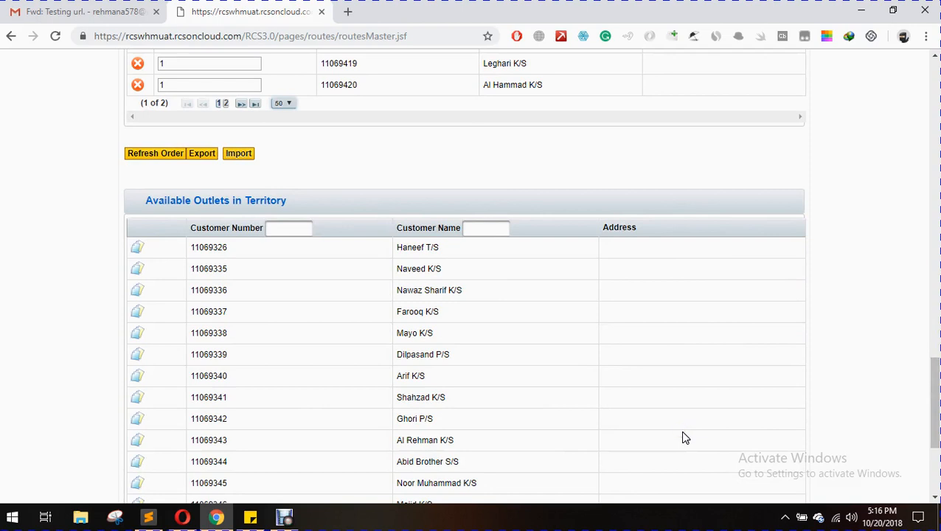
{"action": "left_click", "coordinate": [498, 233]}
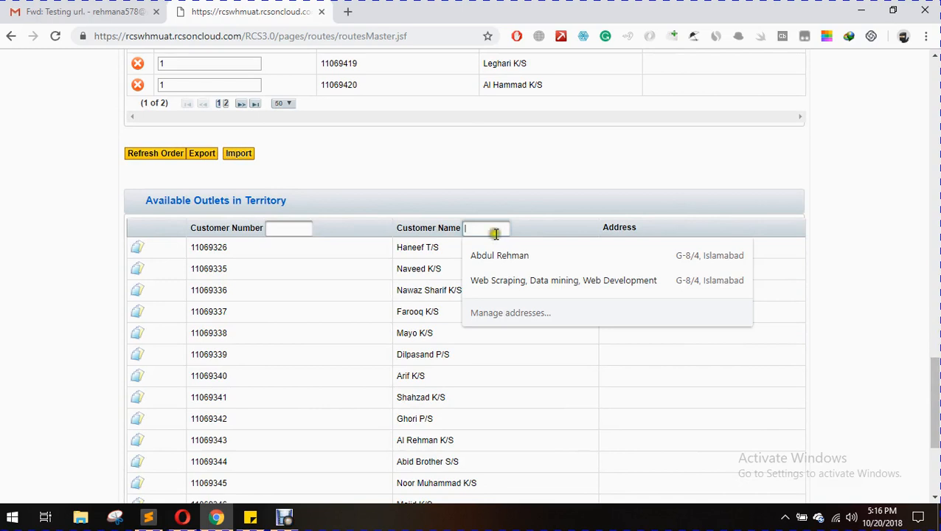
Step: Filter Available Outlets in Territory by pasting ALI K/S's customer number
{"action": "left_click", "coordinate": [288, 230]}
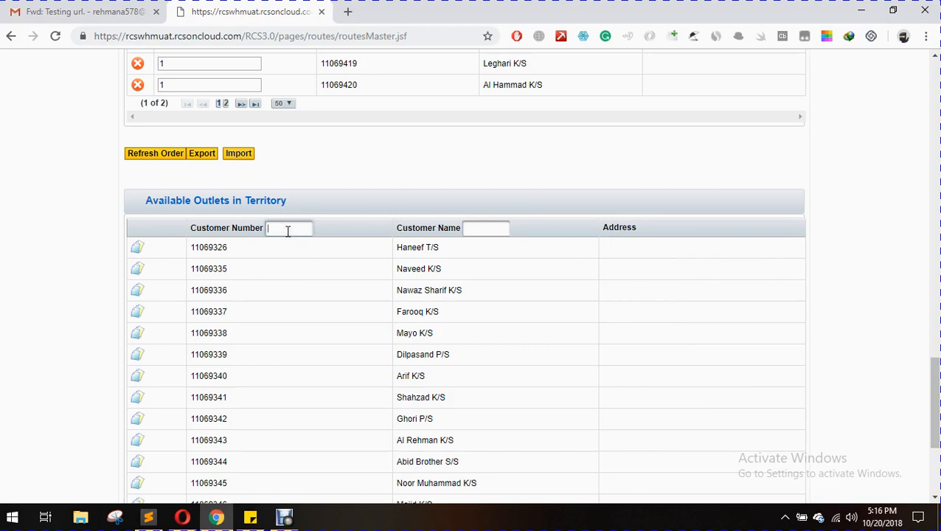
{"action": "type", "text": "13180738"}
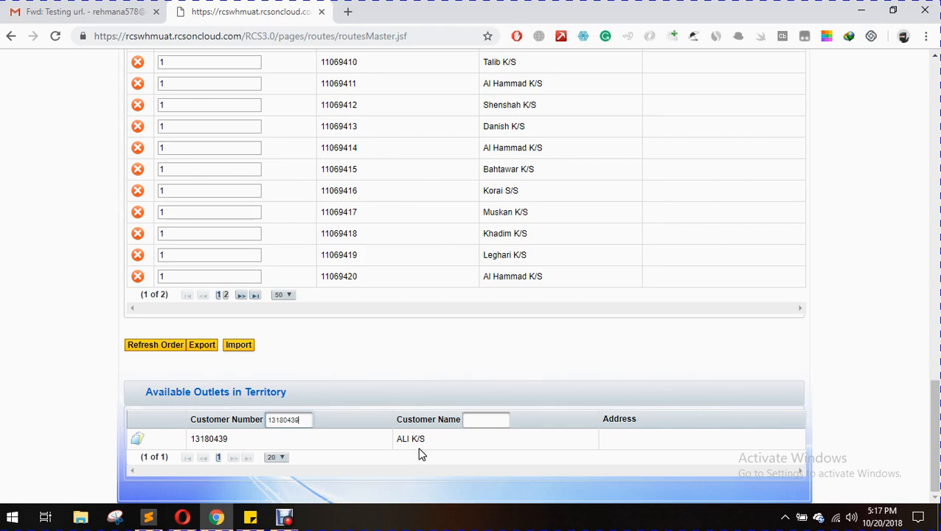
{"action": "left_click_drag", "start_coordinate": [935, 415], "coordinate": [936, 140]}
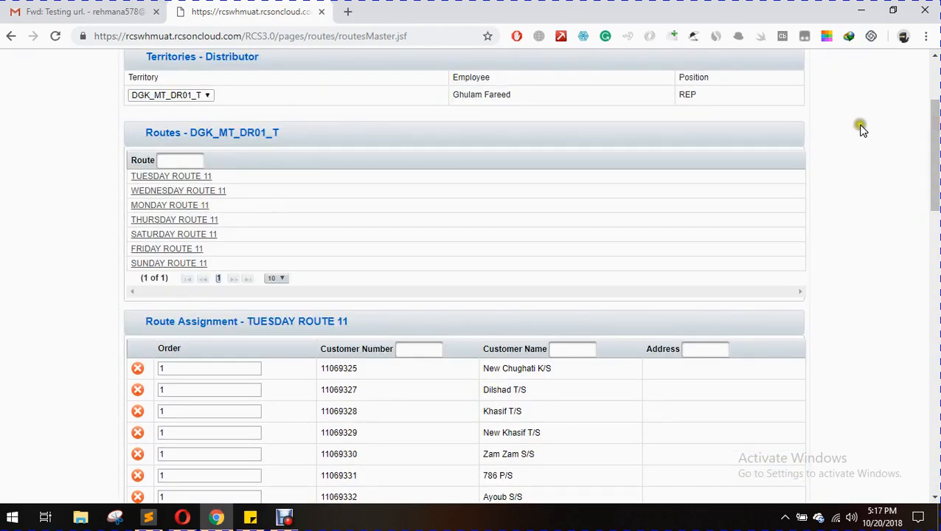
Step: Switch Route Assignment to MONDAY ROUTE 11, keeping ALI K/S in the available outlets
{"action": "left_click", "coordinate": [176, 204]}
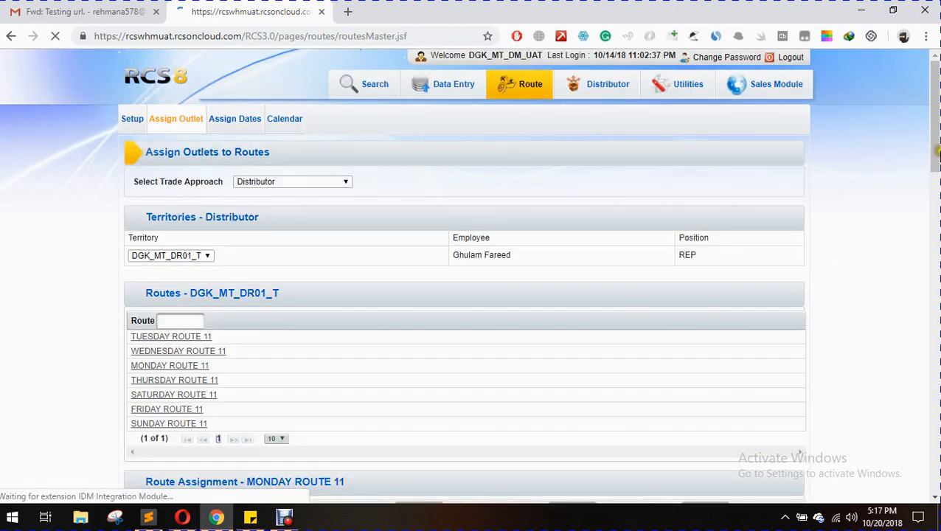
{"action": "left_click_drag", "start_coordinate": [936, 150], "coordinate": [937, 494]}
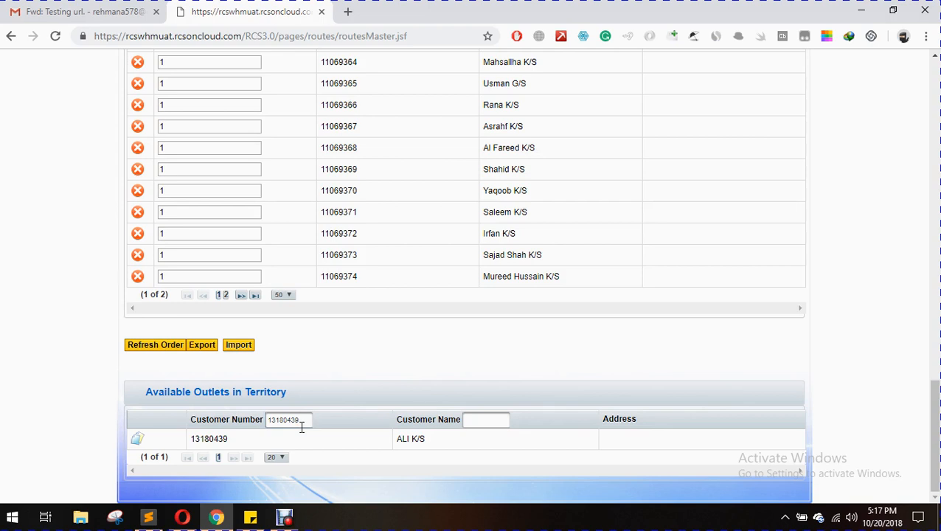
Step: Add ALI K/S to MONDAY ROUTE 11, then filter assignments by its customer number to verify
{"action": "left_click", "coordinate": [141, 442]}
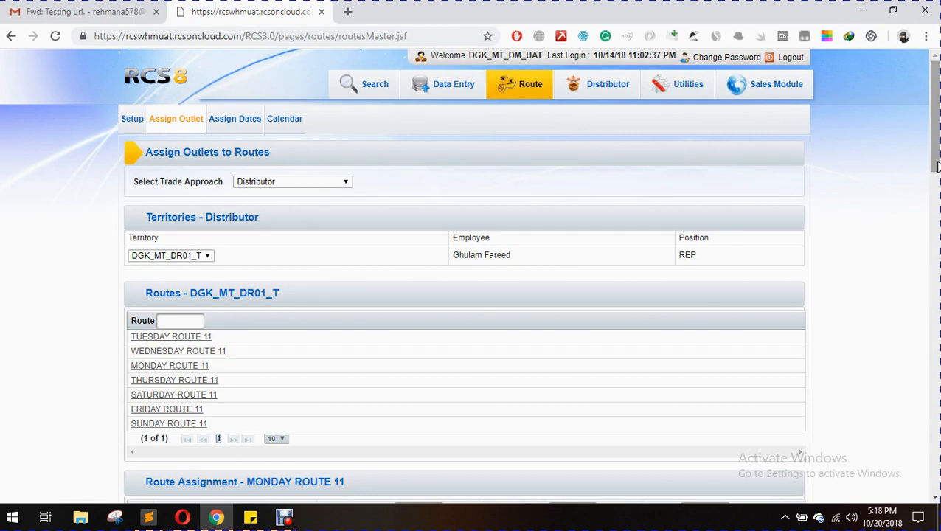
{"action": "left_click_drag", "start_coordinate": [937, 166], "coordinate": [934, 217]}
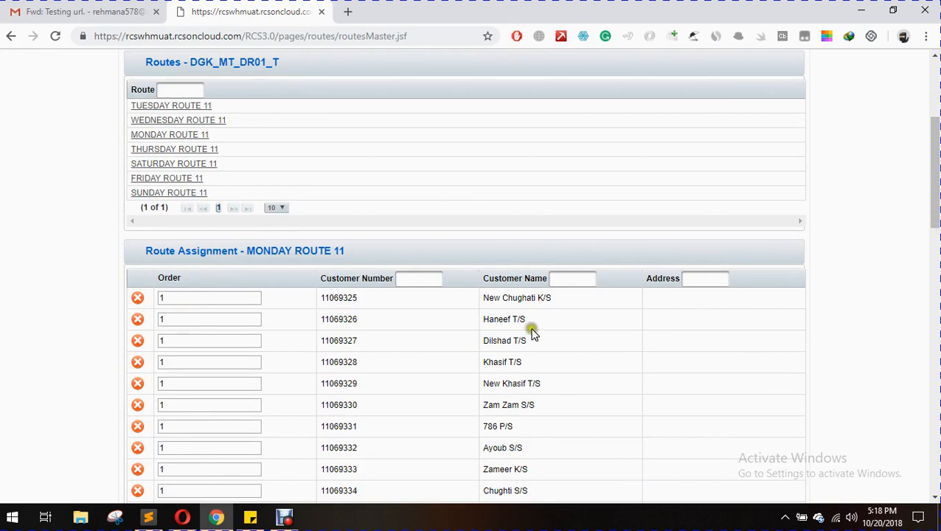
{"action": "left_click", "coordinate": [419, 273]}
{"action": "type", "text": "13180438"}
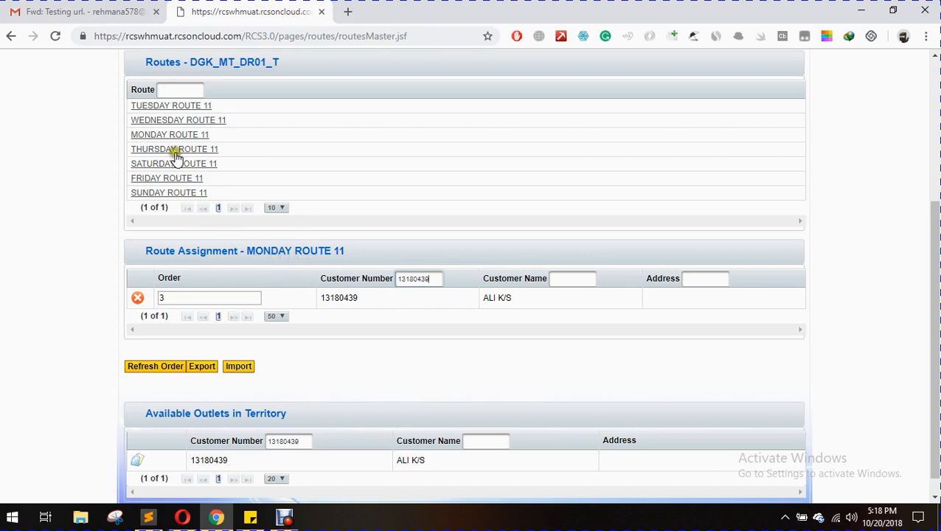
Step: Clear the customer number filter on TUESDAY ROUTE 11 and add outlet ALI K/S
{"action": "left_click", "coordinate": [178, 107]}
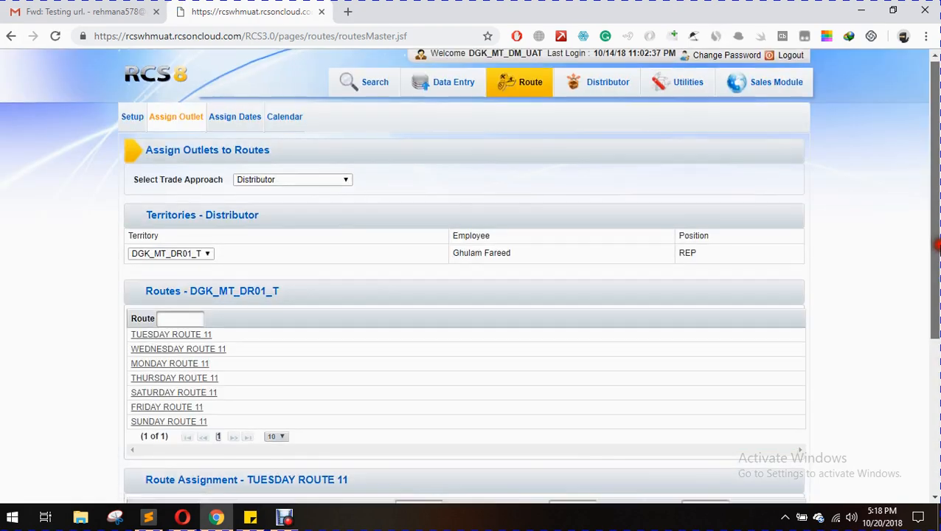
{"action": "scroll", "coordinate": [443, 384], "scroll_direction": "down", "scroll_amount": 3}
{"action": "left_click", "coordinate": [438, 331]}
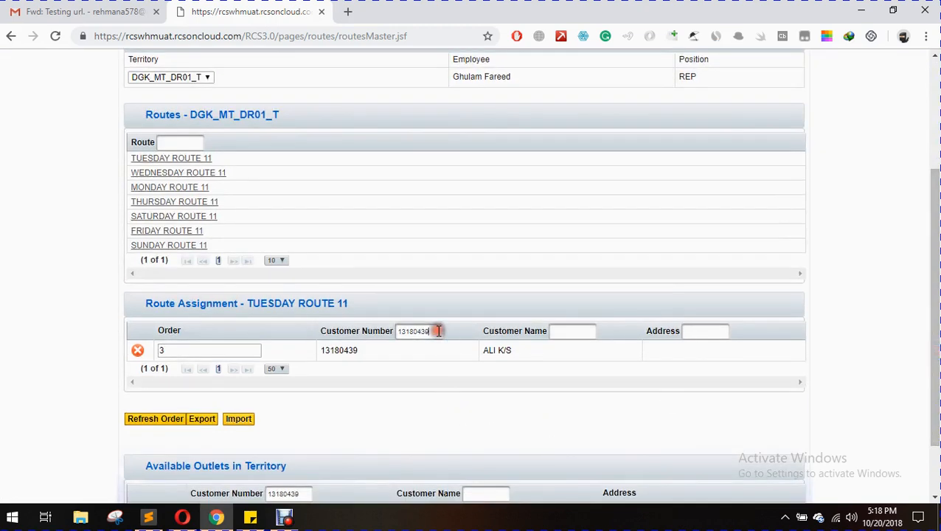
{"action": "key", "text": "BackSpace"}
{"action": "key", "text": "BackSpace"}
{"action": "key", "text": "BackSpace"}
{"action": "key", "text": "BackSpace"}
{"action": "key", "text": "BackSpace"}
{"action": "key", "text": "BackSpace"}
{"action": "key", "text": "BackSpace"}
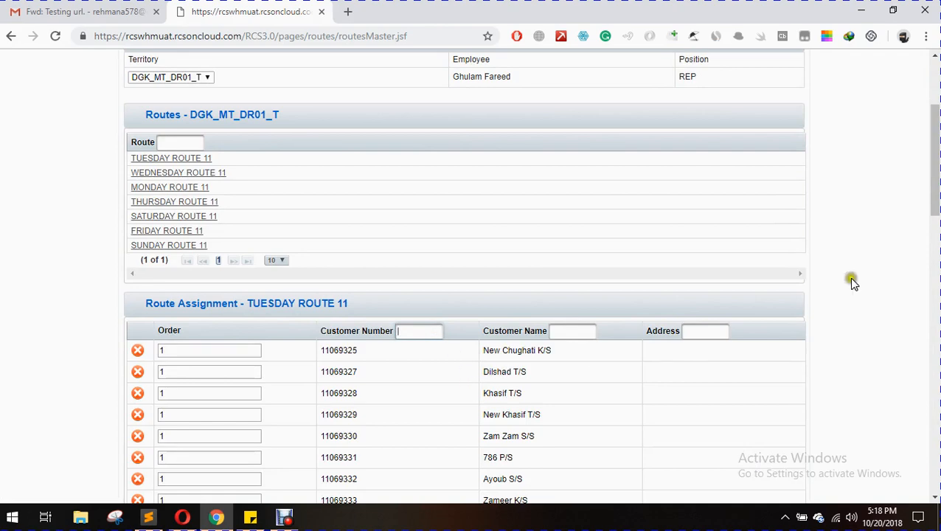
{"action": "left_click_drag", "start_coordinate": [937, 183], "coordinate": [937, 461]}
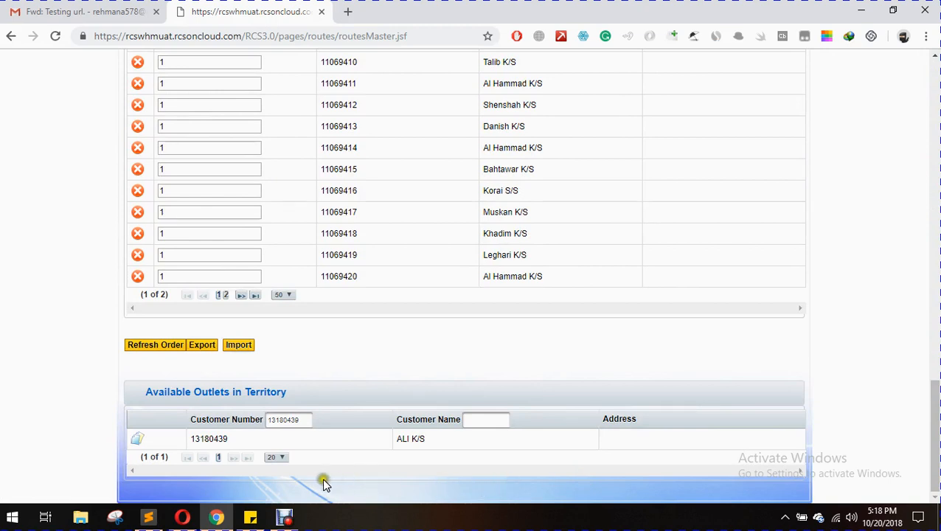
{"action": "left_click", "coordinate": [141, 440]}
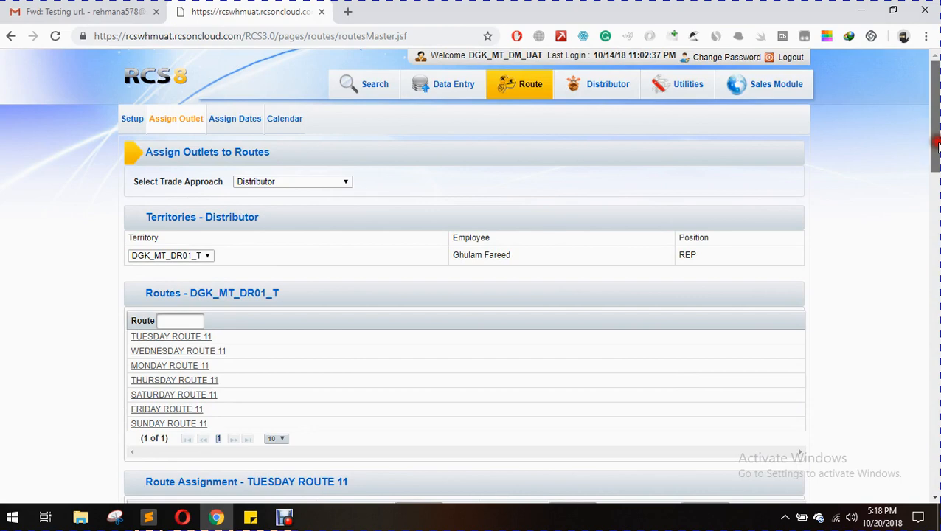
Step: Filter the route's outlets by ALI K/S's customer number and reload TUESDAY ROUTE 11 to confirm it
{"action": "left_click_drag", "start_coordinate": [939, 148], "coordinate": [937, 219]}
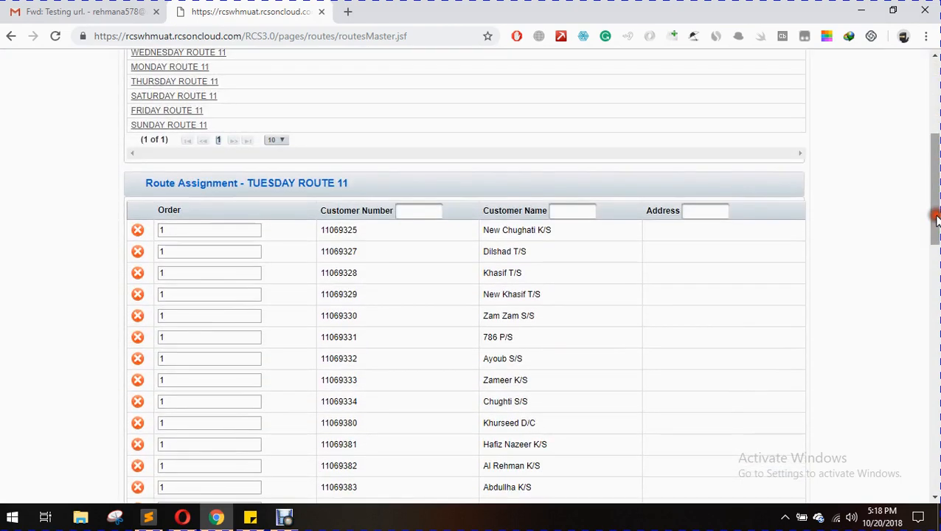
{"action": "left_click", "coordinate": [419, 208]}
{"action": "type", "text": "13180439"}
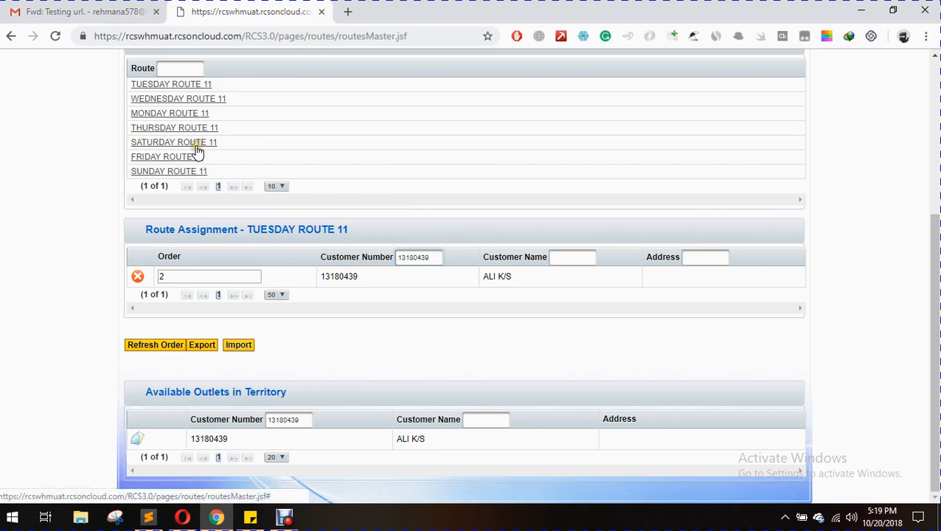
{"action": "left_click", "coordinate": [276, 149]}
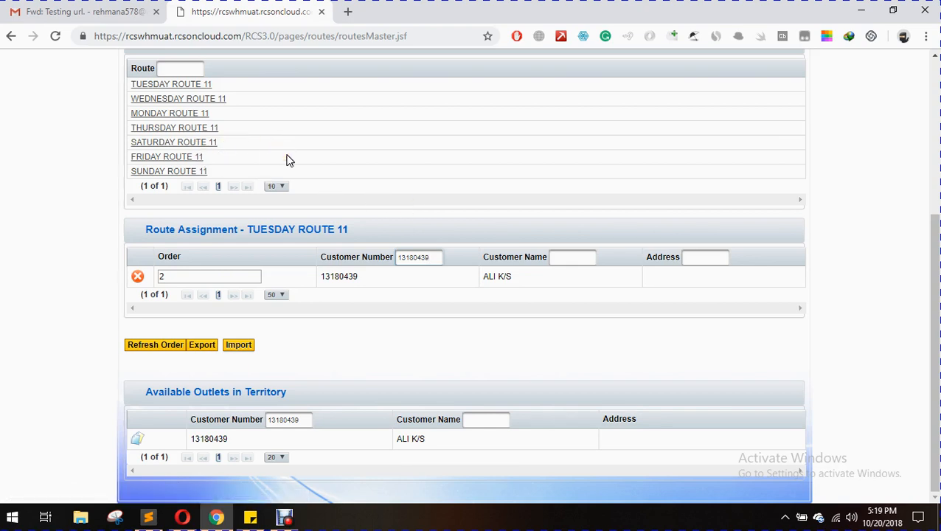
{"action": "left_click", "coordinate": [174, 85]}
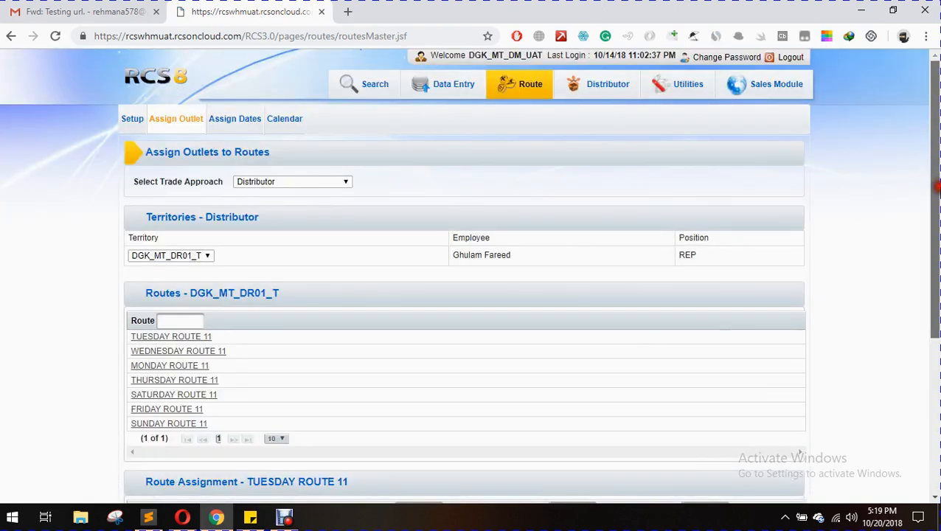
Step: Clear the customer number filter and delete New Chughati K/S from TUESDAY ROUTE 11
{"action": "left_click_drag", "start_coordinate": [935, 191], "coordinate": [936, 297]}
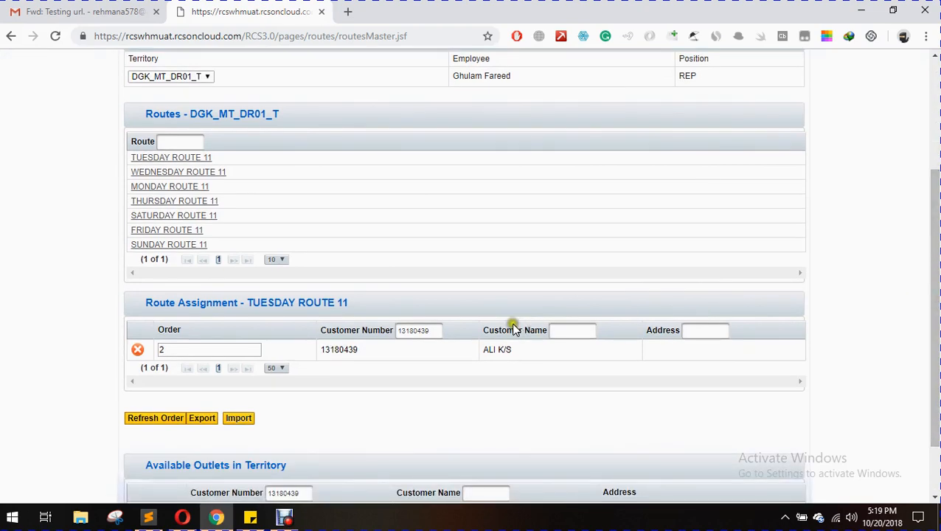
{"action": "left_click", "coordinate": [437, 328]}
{"action": "key", "text": "BackSpace"}
{"action": "key", "text": "BackSpace"}
{"action": "key", "text": "BackSpace"}
{"action": "key", "text": "BackSpace"}
{"action": "key", "text": "BackSpace"}
{"action": "key", "text": "BackSpace"}
{"action": "key", "text": "BackSpace"}
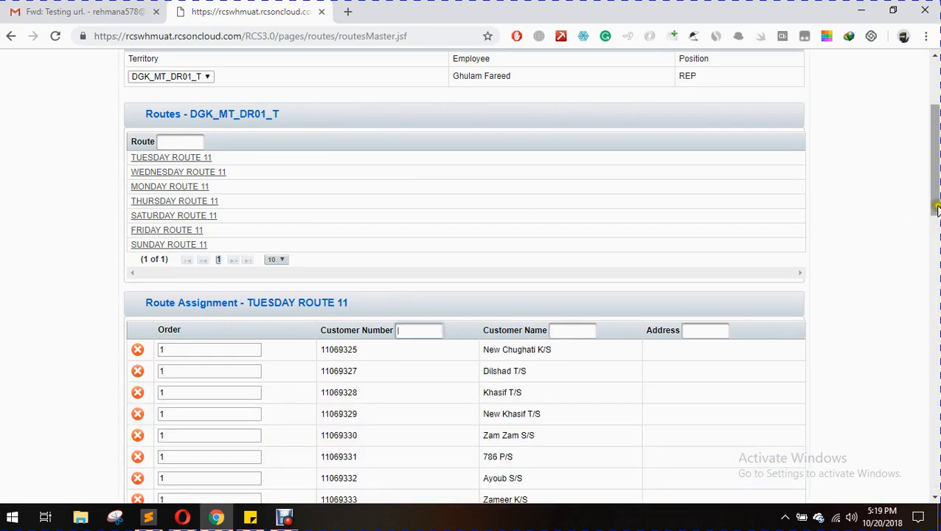
{"action": "left_click_drag", "start_coordinate": [937, 205], "coordinate": [936, 245]}
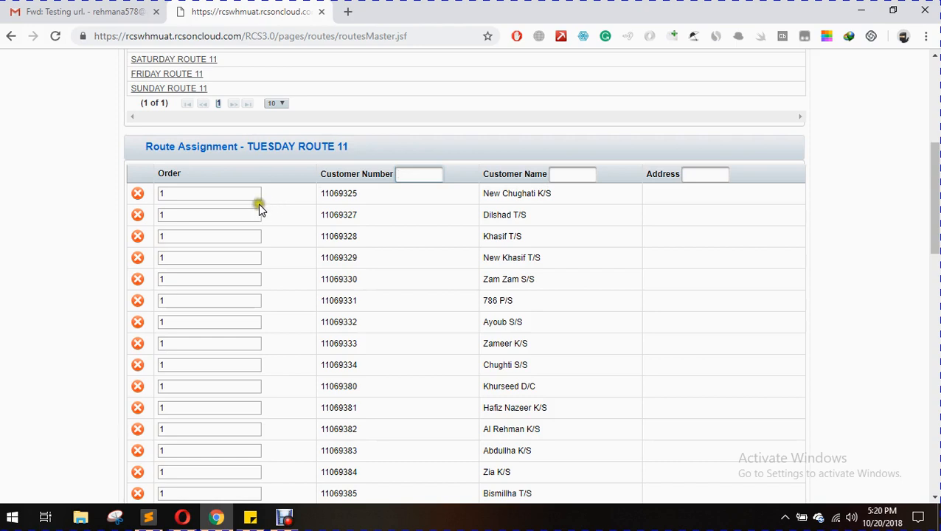
{"action": "left_click", "coordinate": [146, 197]}
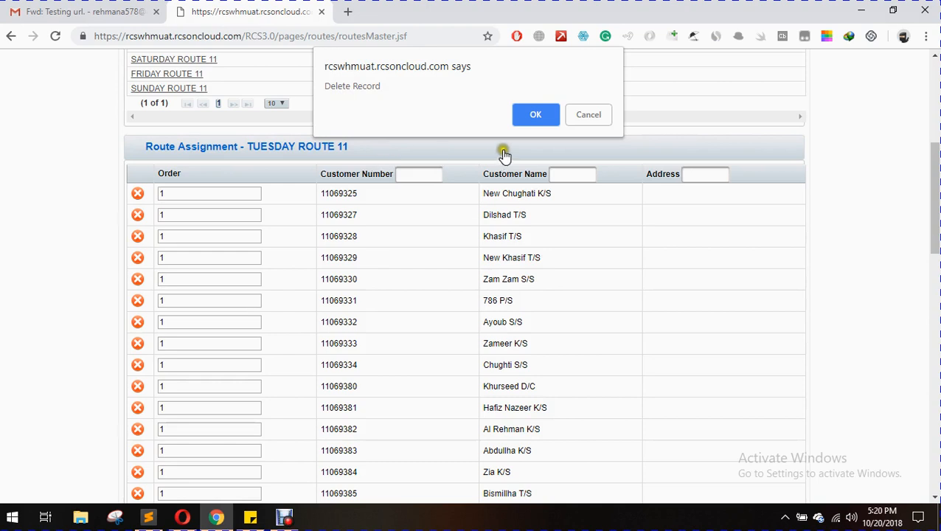
{"action": "left_click", "coordinate": [535, 117]}
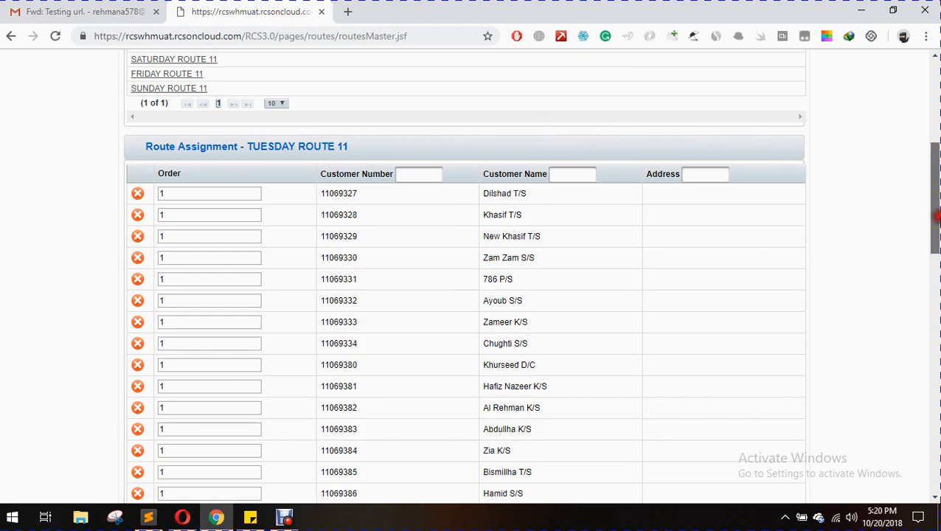
{"action": "scroll", "coordinate": [221, 289], "scroll_direction": "up", "scroll_amount": 3}
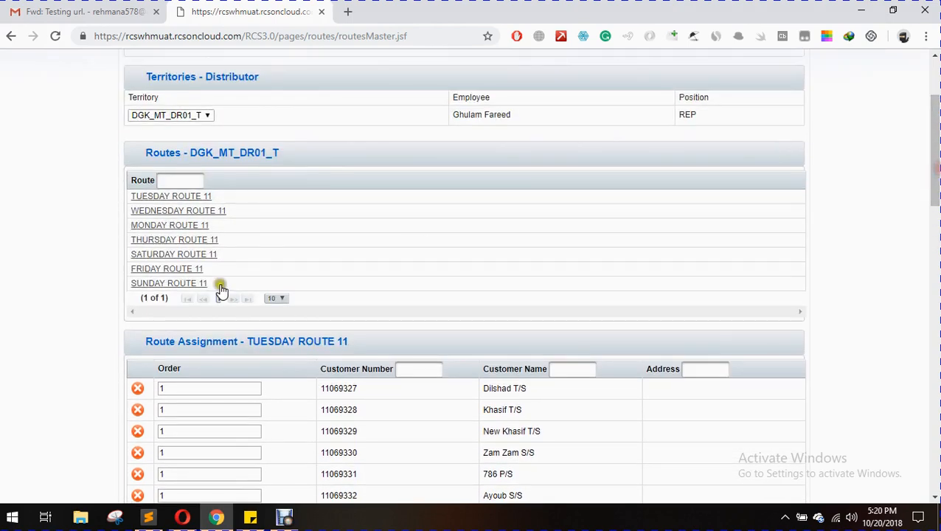
{"action": "left_click", "coordinate": [184, 198]}
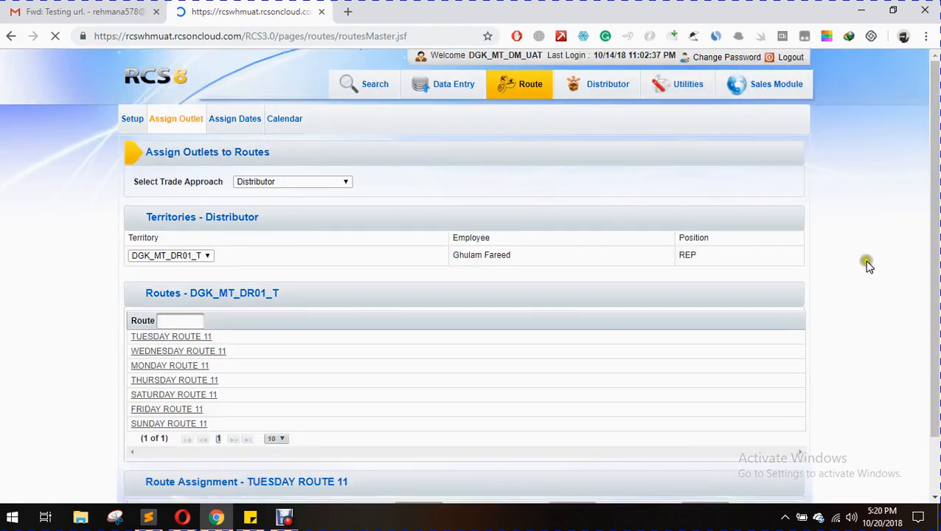
{"action": "left_click", "coordinate": [937, 465]}
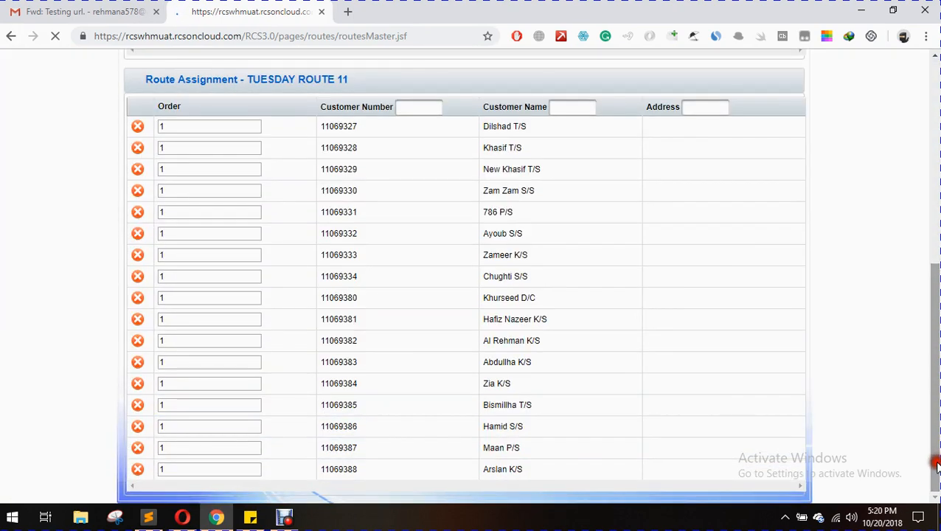
{"action": "left_click_drag", "start_coordinate": [936, 405], "coordinate": [935, 351]}
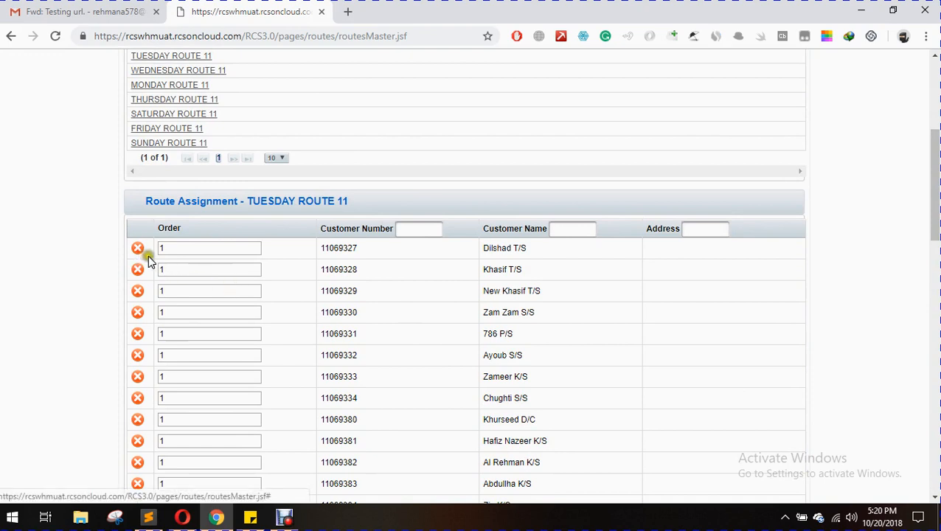
{"action": "left_click", "coordinate": [153, 260]}
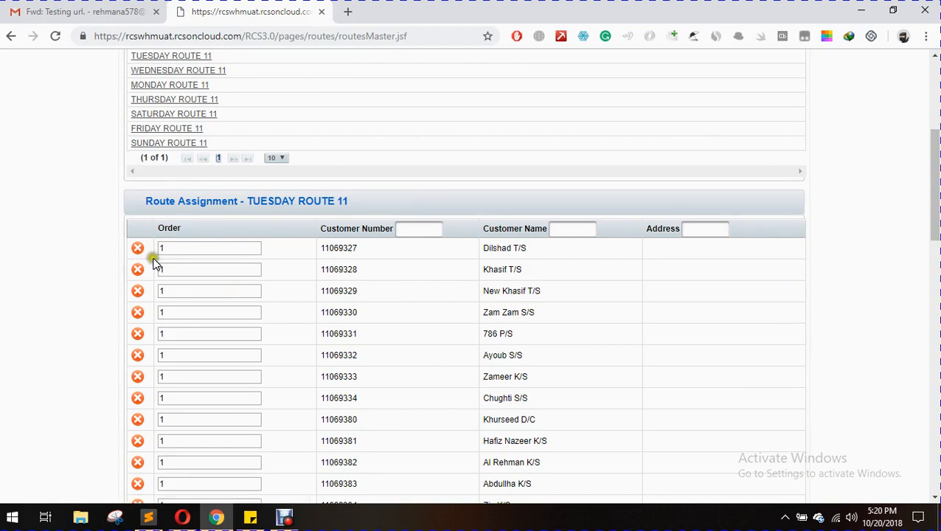
{"action": "left_click", "coordinate": [154, 261]}
{"action": "left_click", "coordinate": [937, 183]}
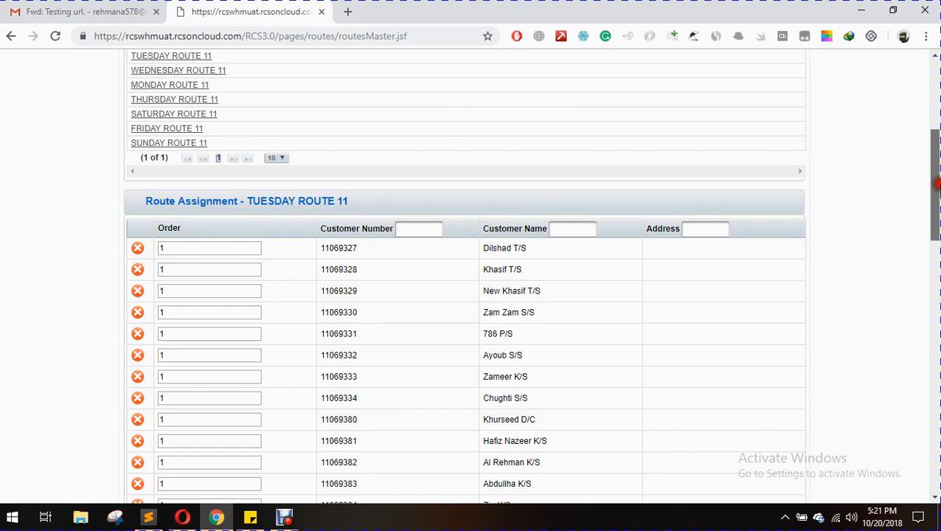
{"action": "left_click_drag", "start_coordinate": [937, 183], "coordinate": [936, 112]}
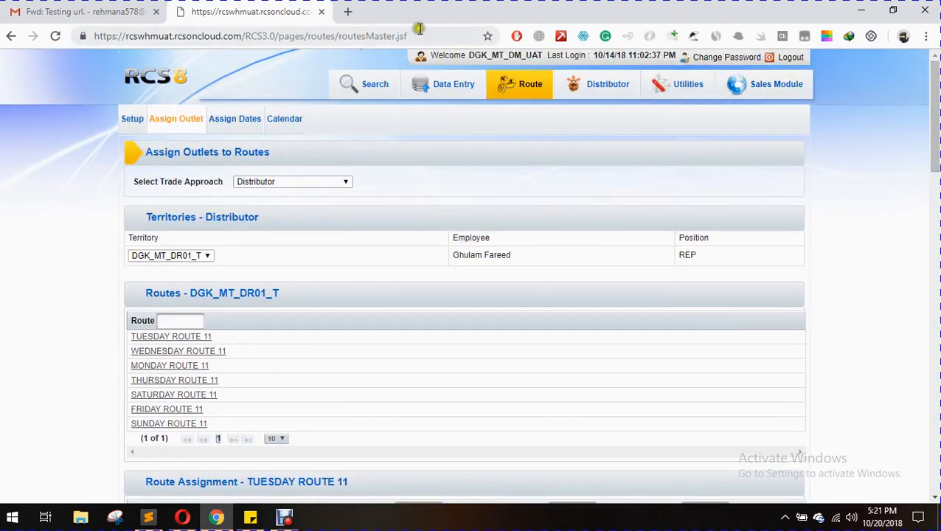
Step: Search for ALI K/S by its customer number to open its Profile page
{"action": "left_click", "coordinate": [367, 95]}
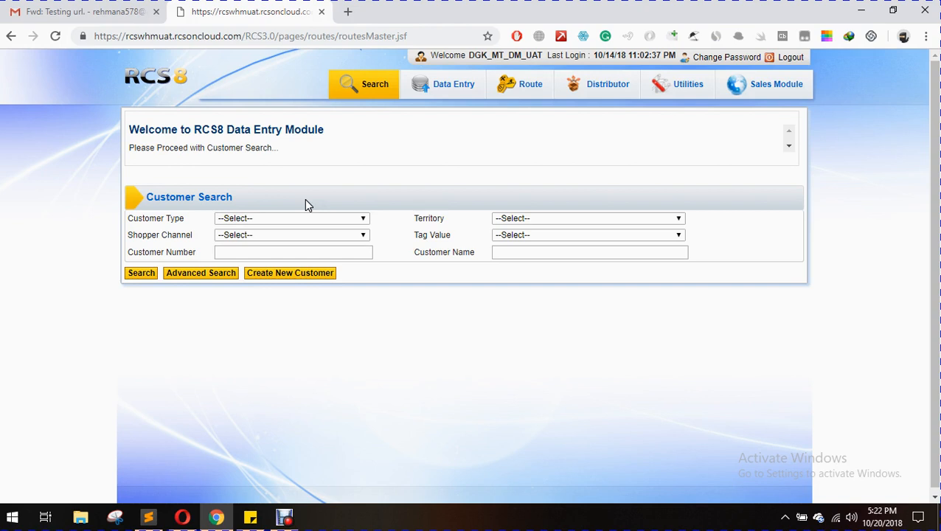
{"action": "left_click", "coordinate": [267, 253]}
{"action": "type", "text": "13180439"}
{"action": "left_click", "coordinate": [149, 277]}
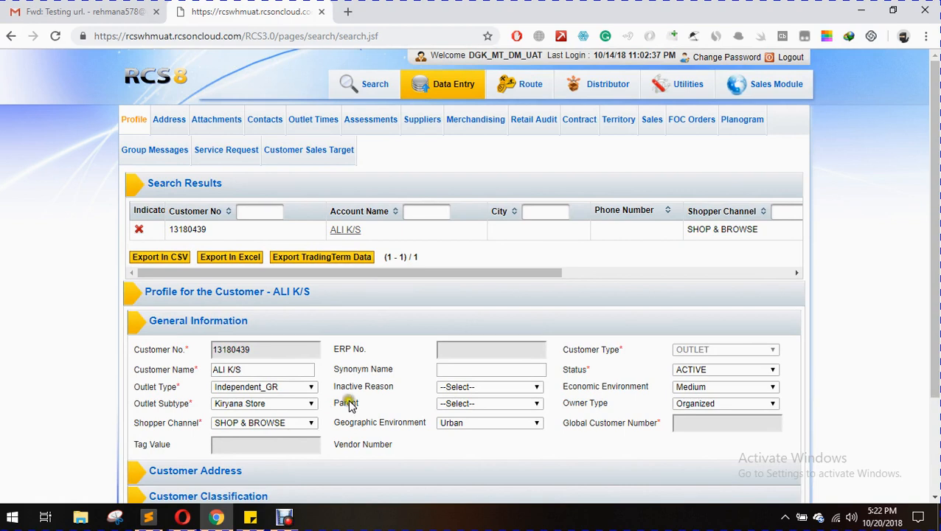
Step: Set ALI K/S's status to INACTIVE with inactive reason Closed and save
{"action": "left_click", "coordinate": [686, 370]}
{"action": "left_click", "coordinate": [690, 393]}
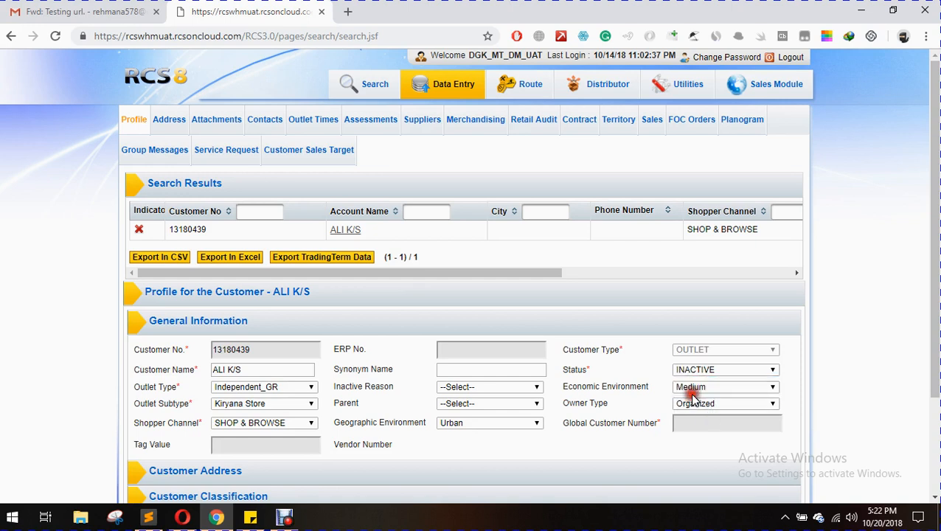
{"action": "left_click", "coordinate": [523, 386]}
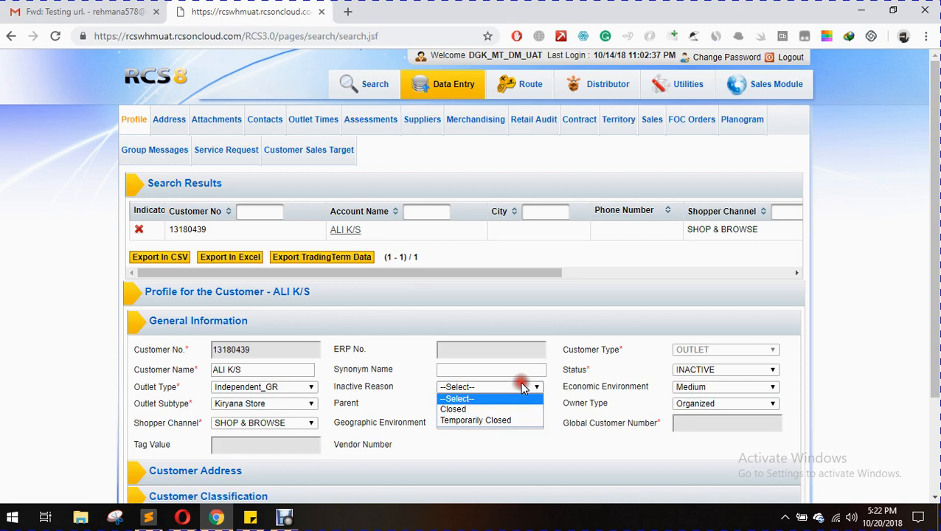
{"action": "left_click", "coordinate": [475, 411]}
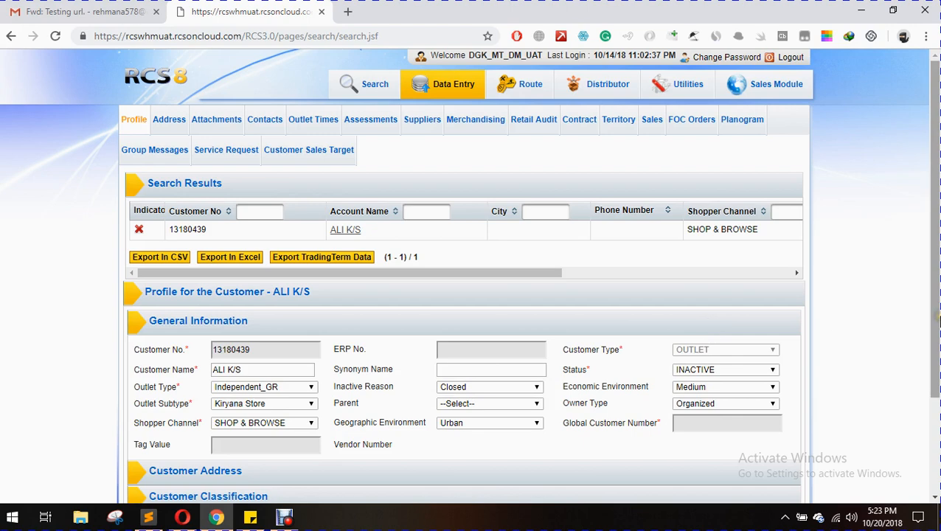
{"action": "scroll", "coordinate": [933, 315], "scroll_direction": "down", "scroll_amount": 2}
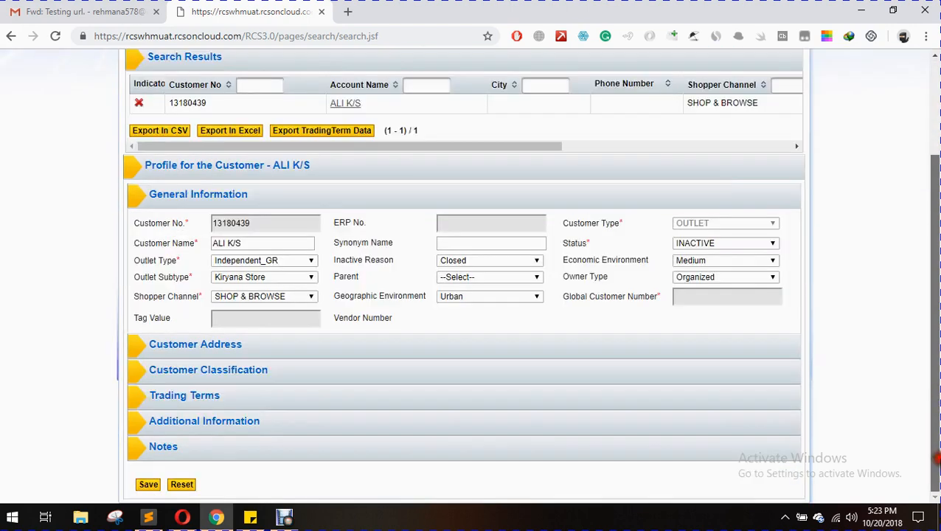
{"action": "left_click", "coordinate": [150, 485]}
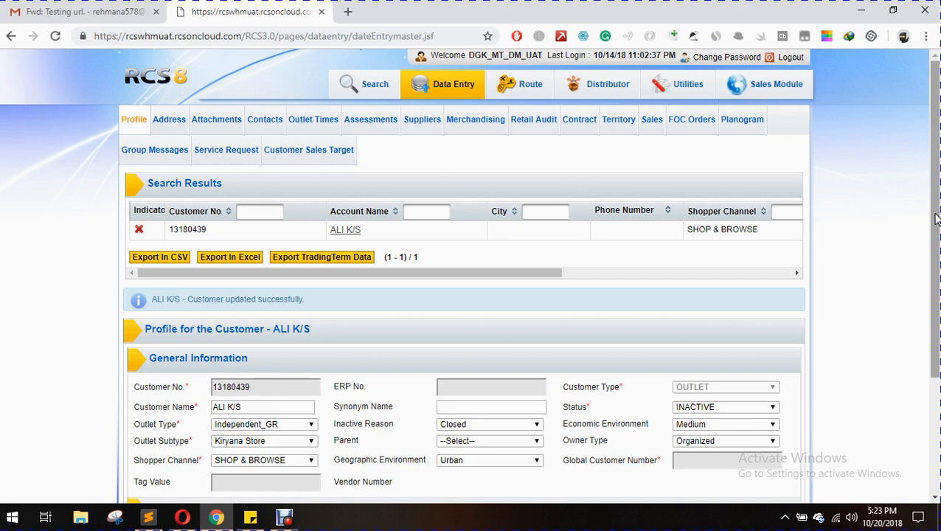
Step: Return to the Search page and log out of RCS8, confirming the prompt
{"action": "left_click", "coordinate": [371, 81]}
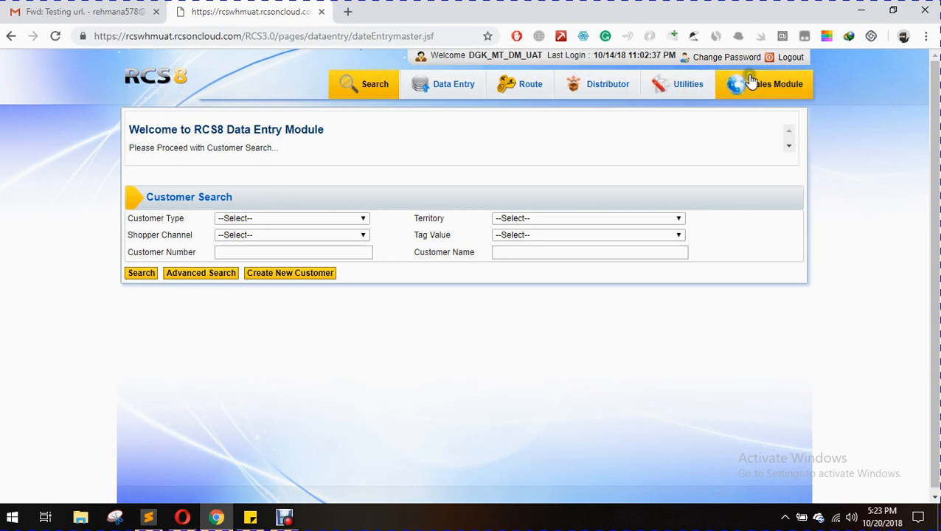
{"action": "left_click", "coordinate": [782, 61]}
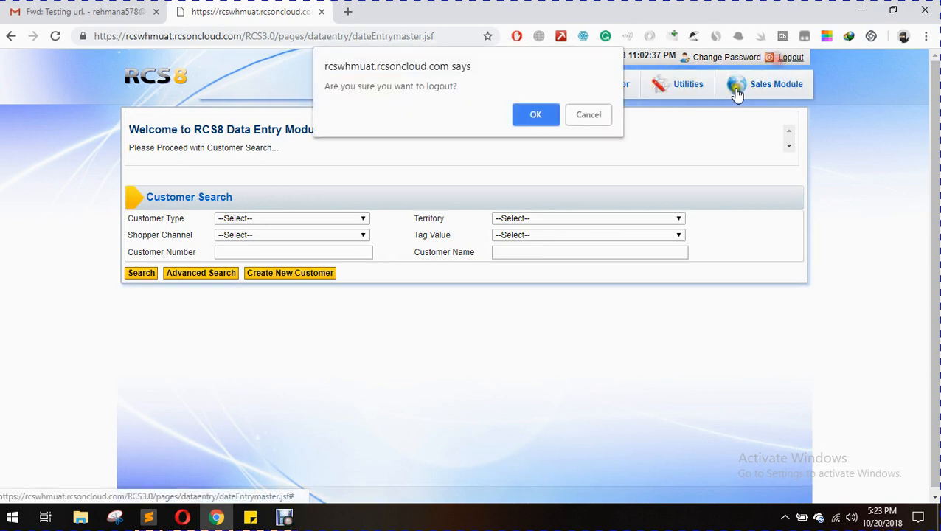
{"action": "left_click", "coordinate": [531, 114]}
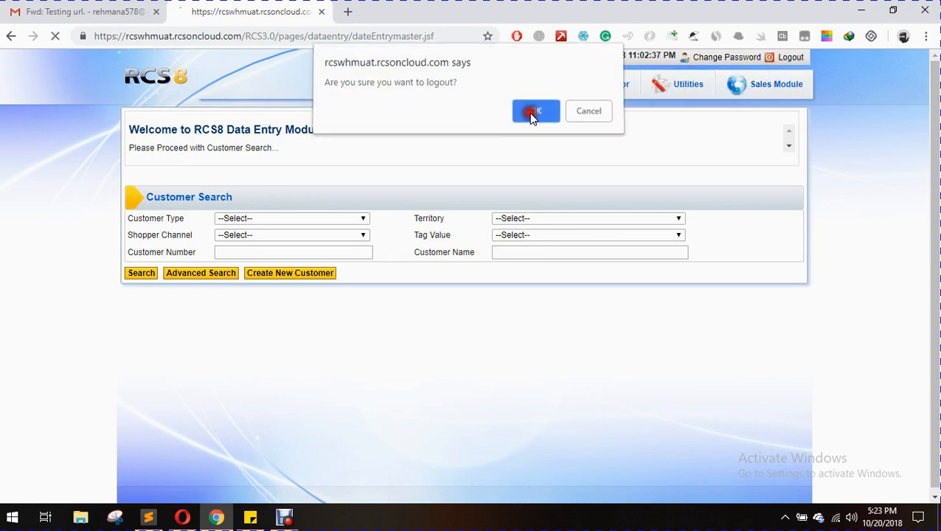
{"action": "left_click", "coordinate": [296, 521]}
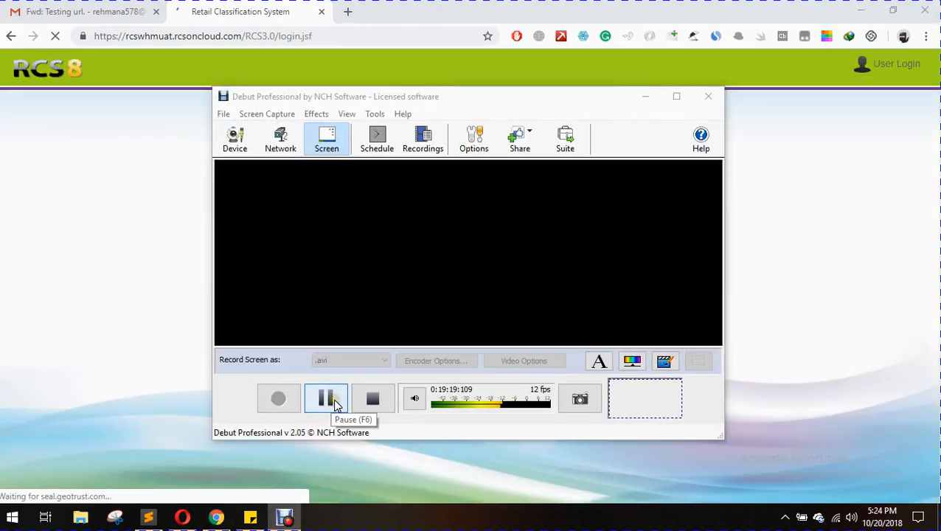